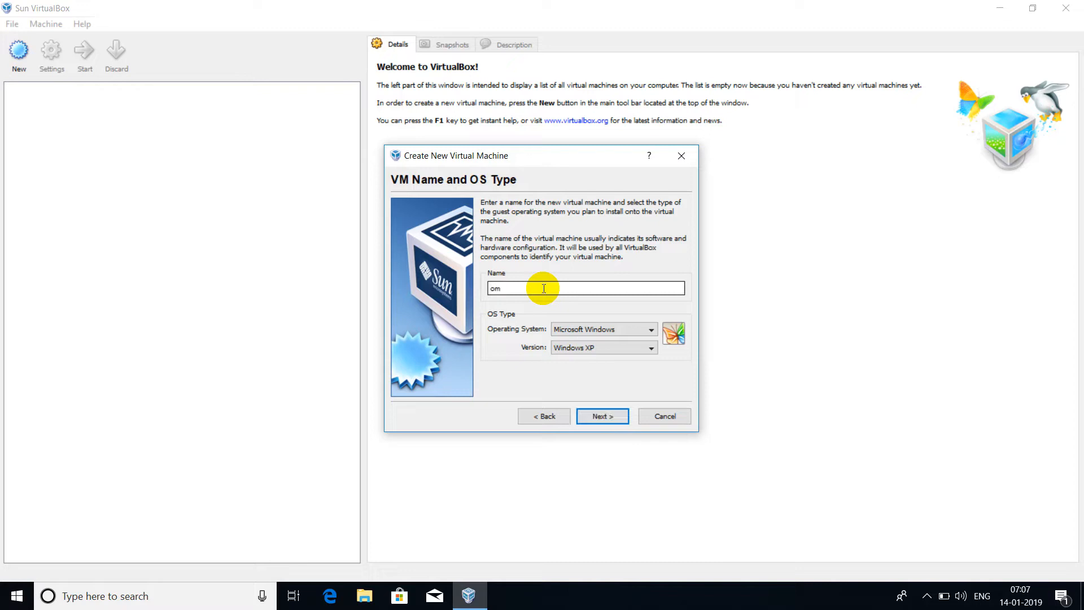
Set the 'om' machine's operating system to Linux, version Ubuntu, in the New VM wizard
{"action": "left_click", "coordinate": [614, 329]}
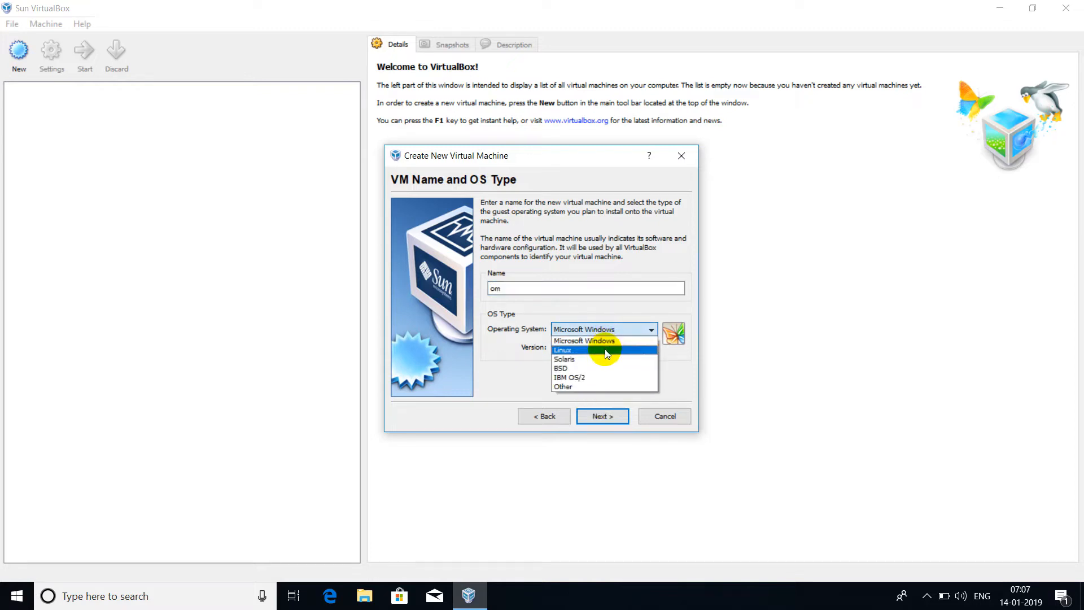
{"action": "left_click", "coordinate": [606, 352]}
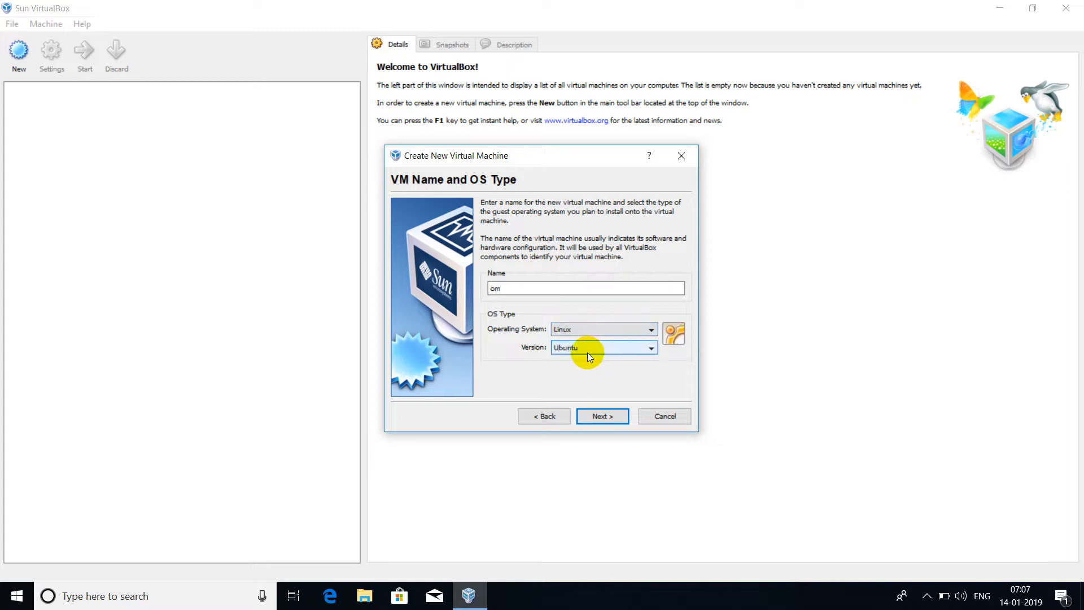
{"action": "left_click", "coordinate": [592, 418]}
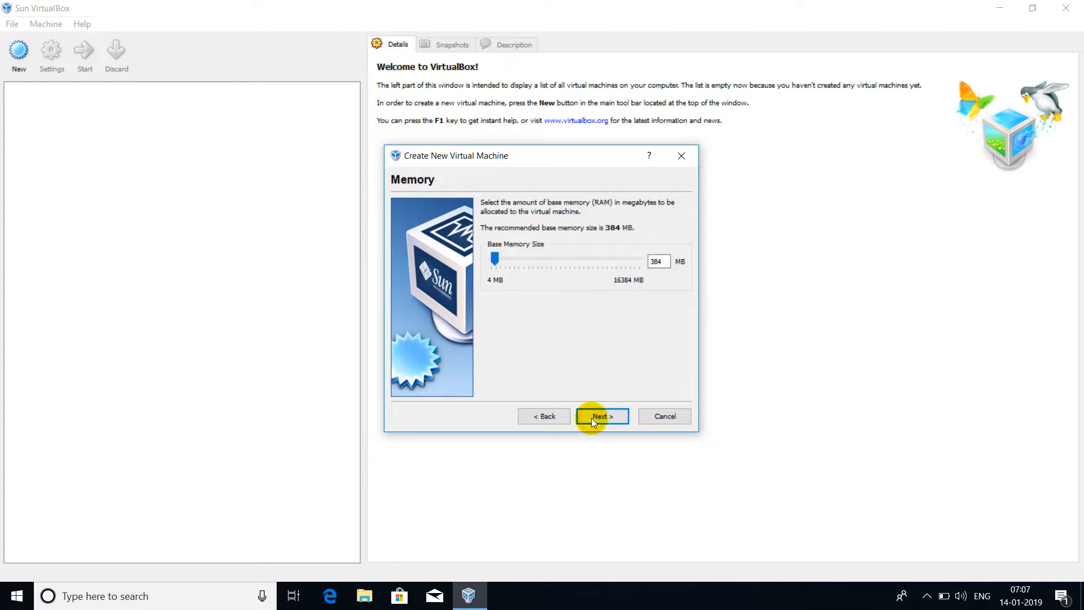
Adjust the base memory slider to 1092 MB and confirm
{"action": "left_click", "coordinate": [517, 258]}
{"action": "left_click", "coordinate": [517, 258]}
{"action": "left_click", "coordinate": [499, 259]}
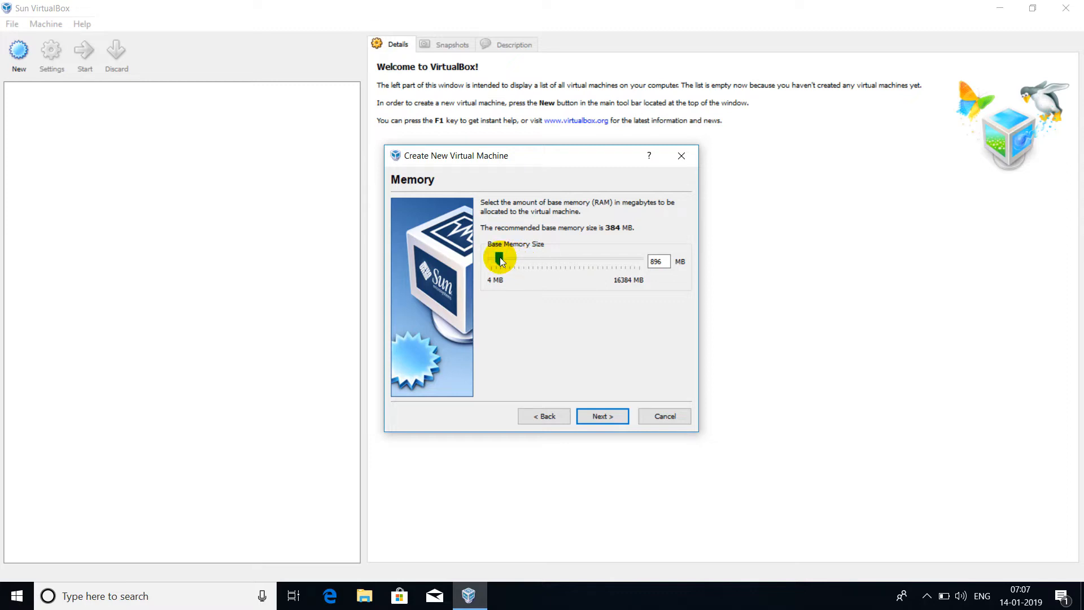
{"action": "left_click_drag", "start_coordinate": [499, 260], "coordinate": [501, 260]}
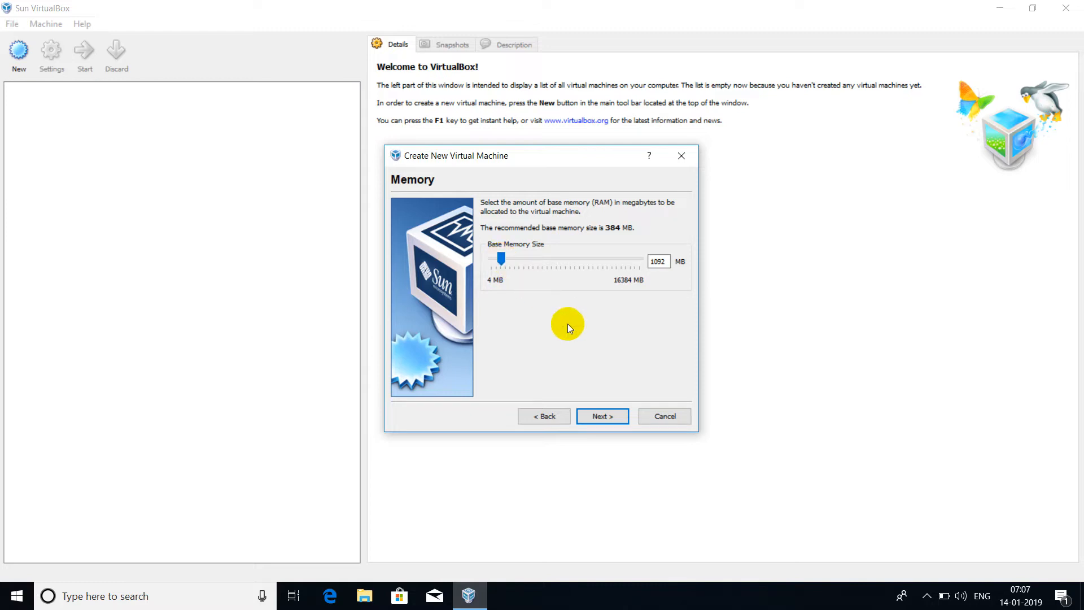
{"action": "key", "text": "Return"}
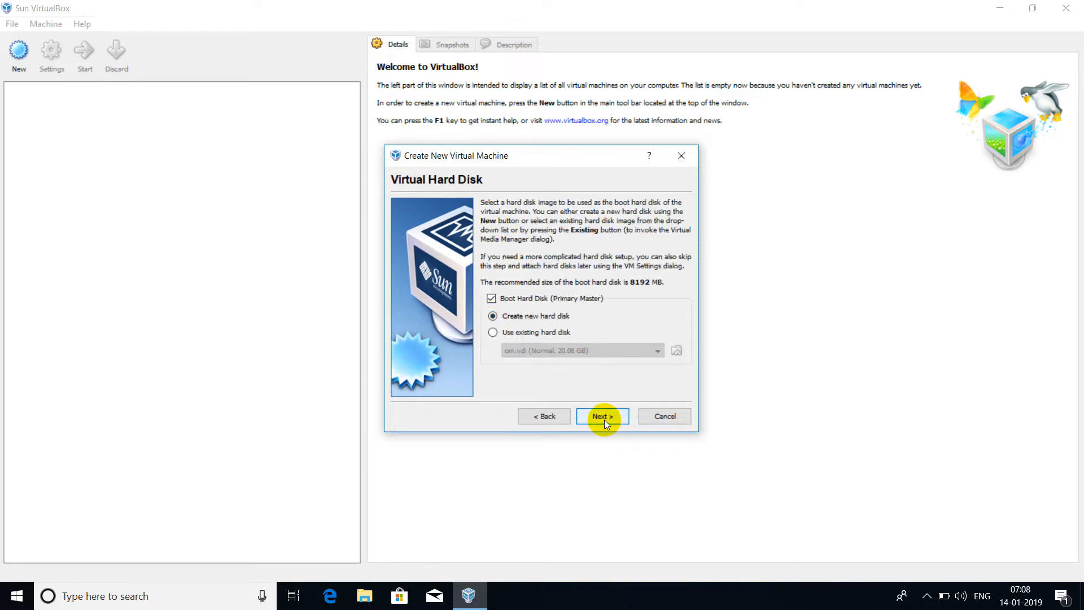
Create a dynamically expanding 21.60 GB virtual disk om.vdi and finish the machine wizard
{"action": "left_click", "coordinate": [602, 423]}
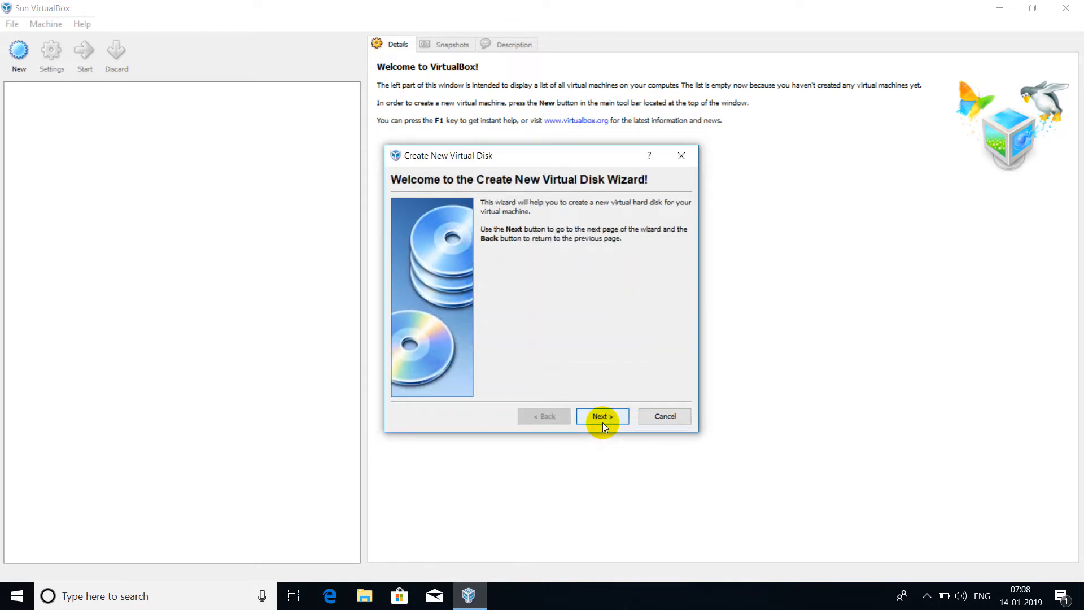
{"action": "left_click", "coordinate": [602, 418]}
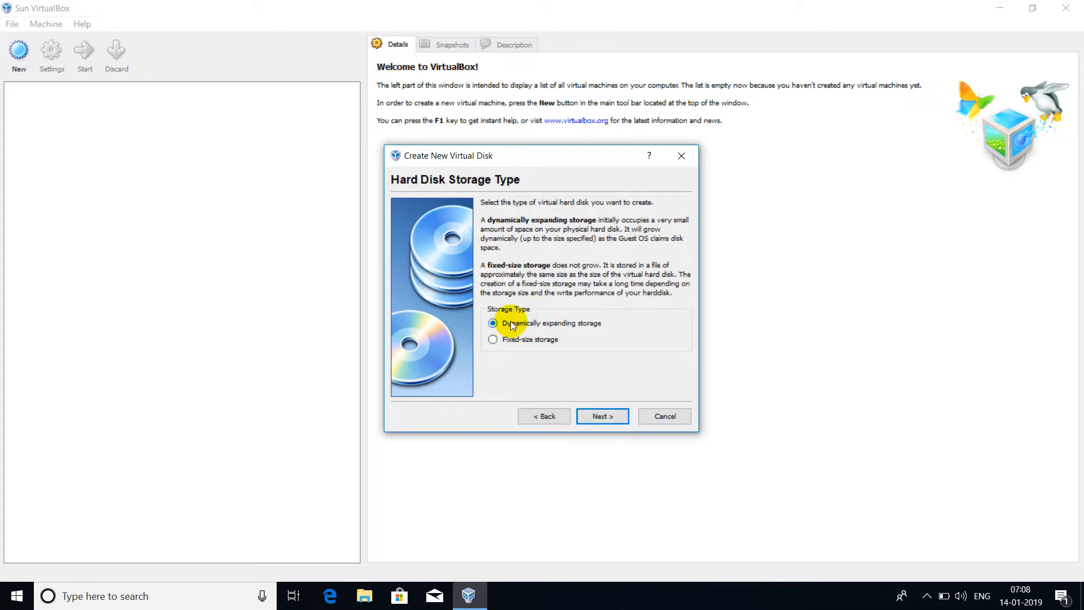
{"action": "left_click", "coordinate": [600, 419]}
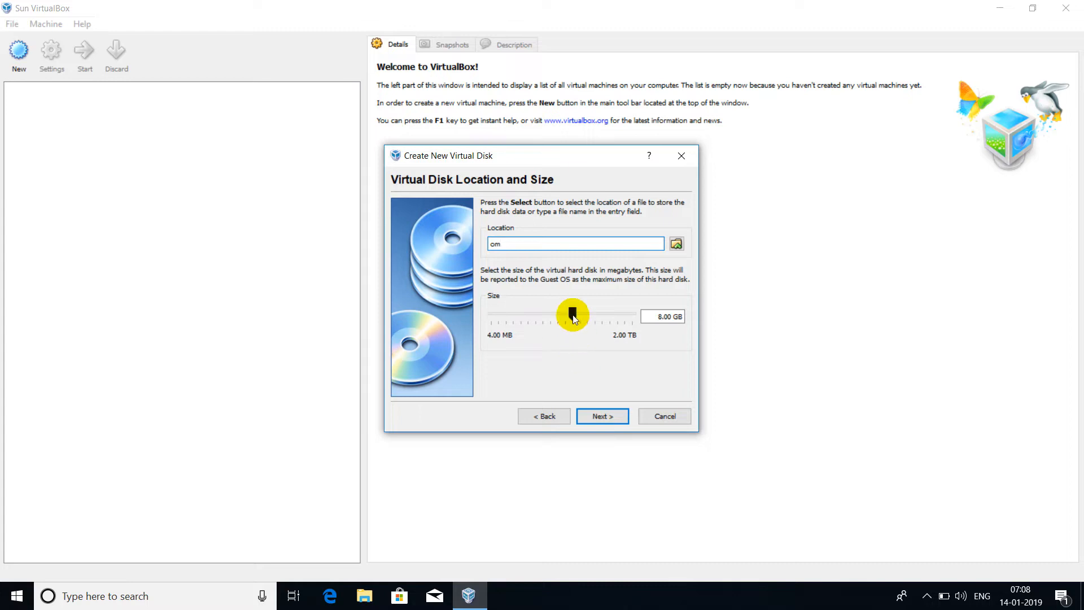
{"action": "left_click_drag", "start_coordinate": [572, 312], "coordinate": [583, 314]}
{"action": "left_click", "coordinate": [600, 417]}
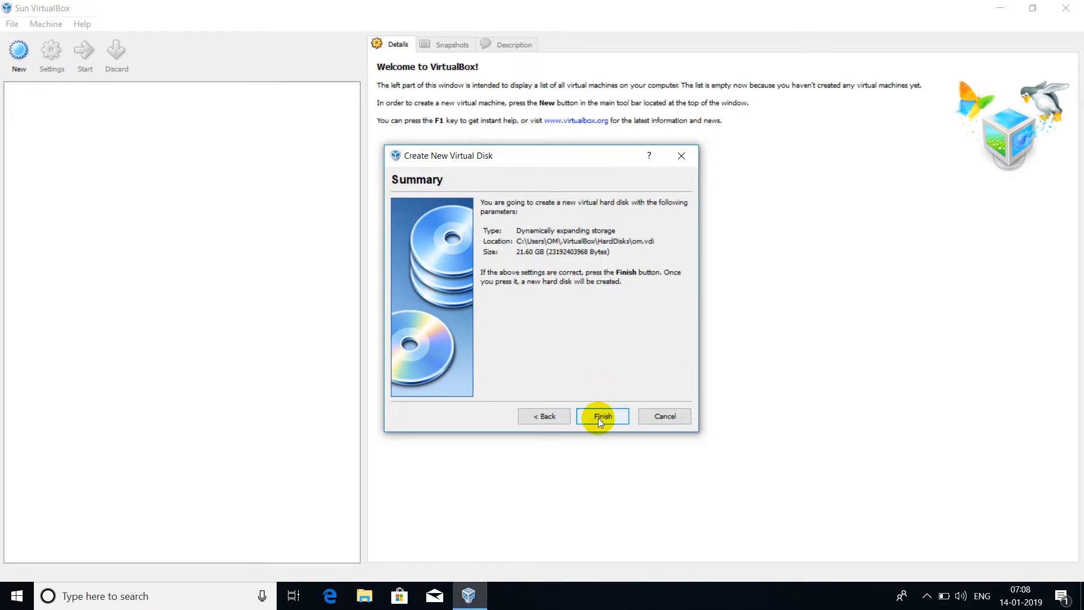
{"action": "left_click", "coordinate": [599, 417]}
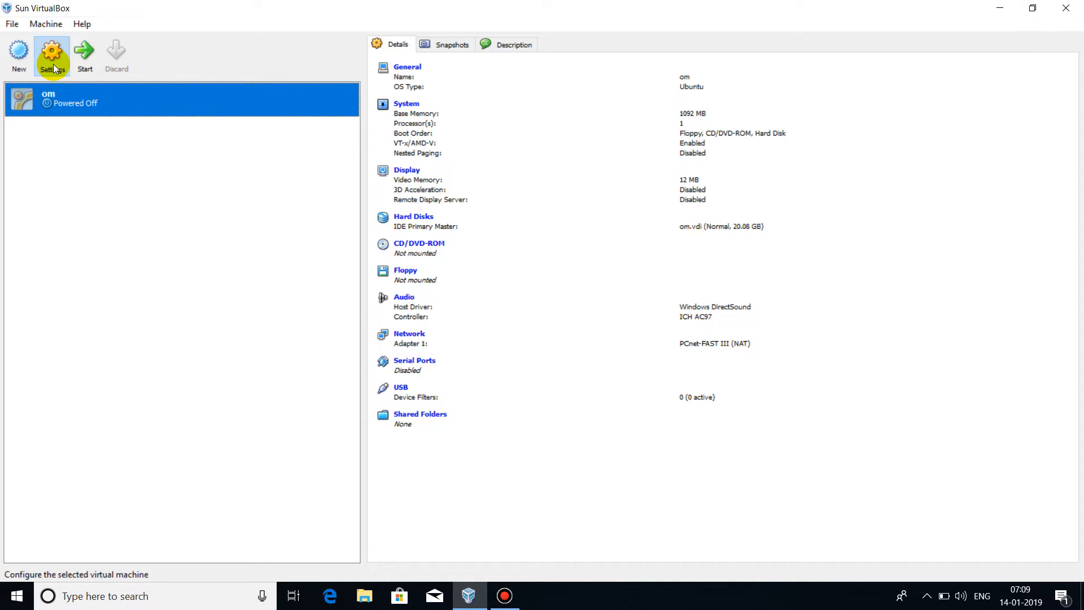
In the om machine's CD/DVD-ROM settings, enable the drive with an ISO image file as its source
{"action": "left_click", "coordinate": [52, 60]}
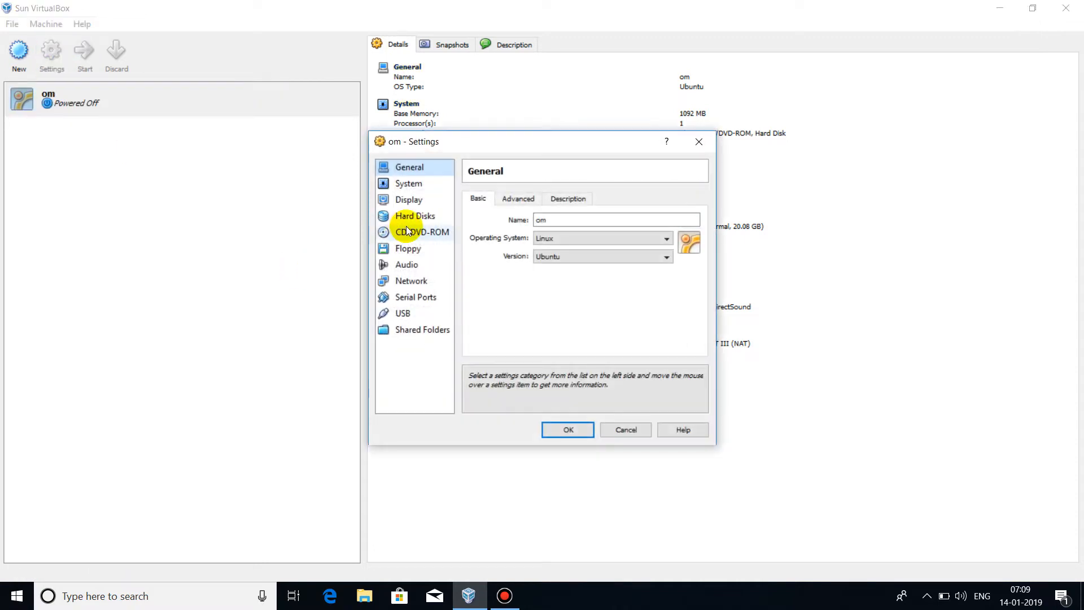
{"action": "left_click", "coordinate": [412, 234]}
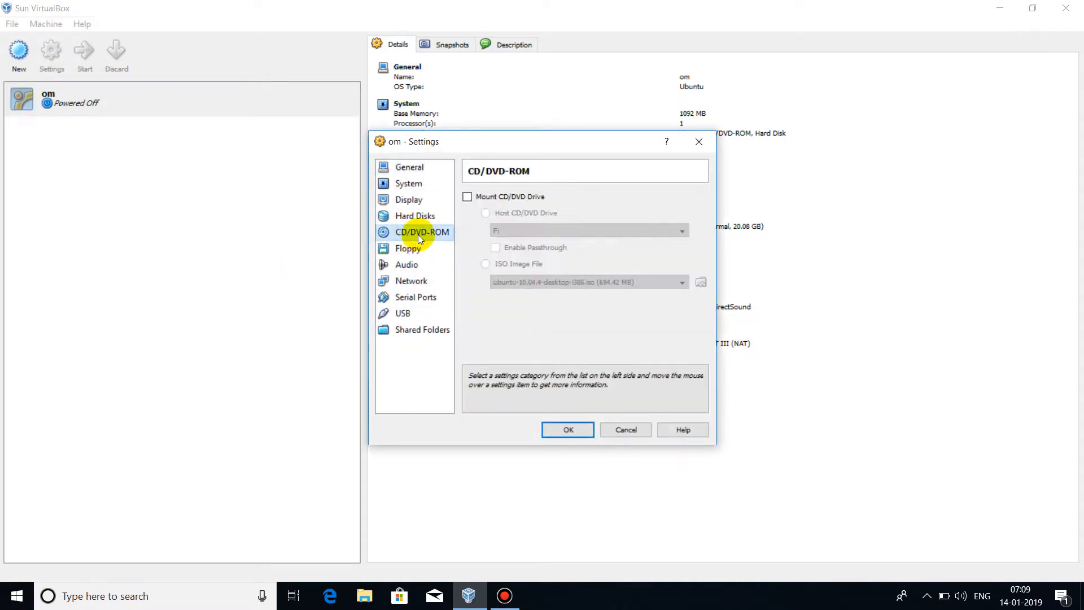
{"action": "left_click", "coordinate": [468, 198]}
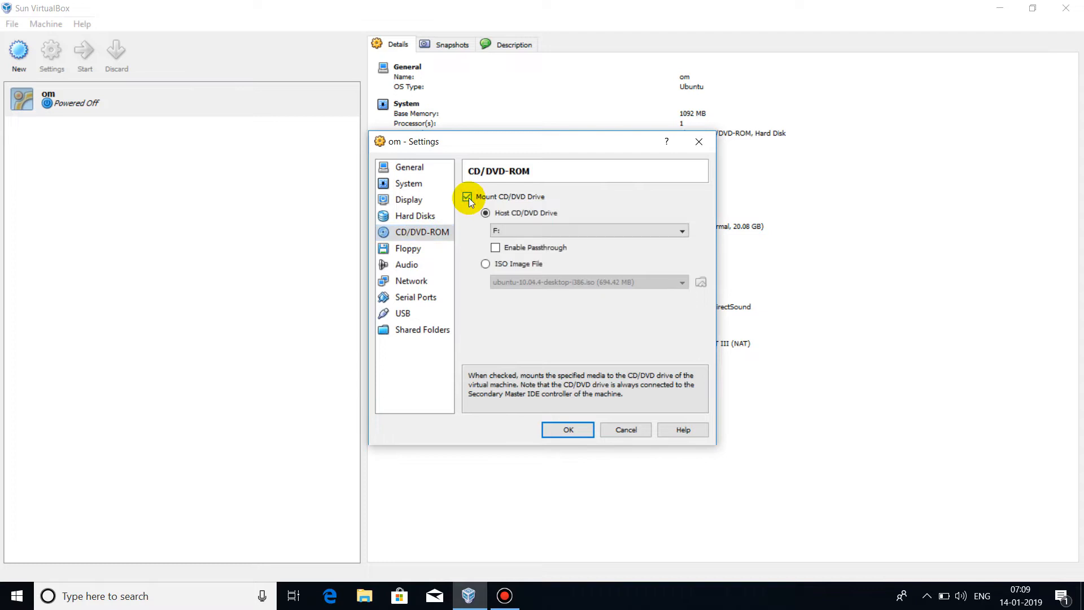
{"action": "left_click", "coordinate": [486, 264]}
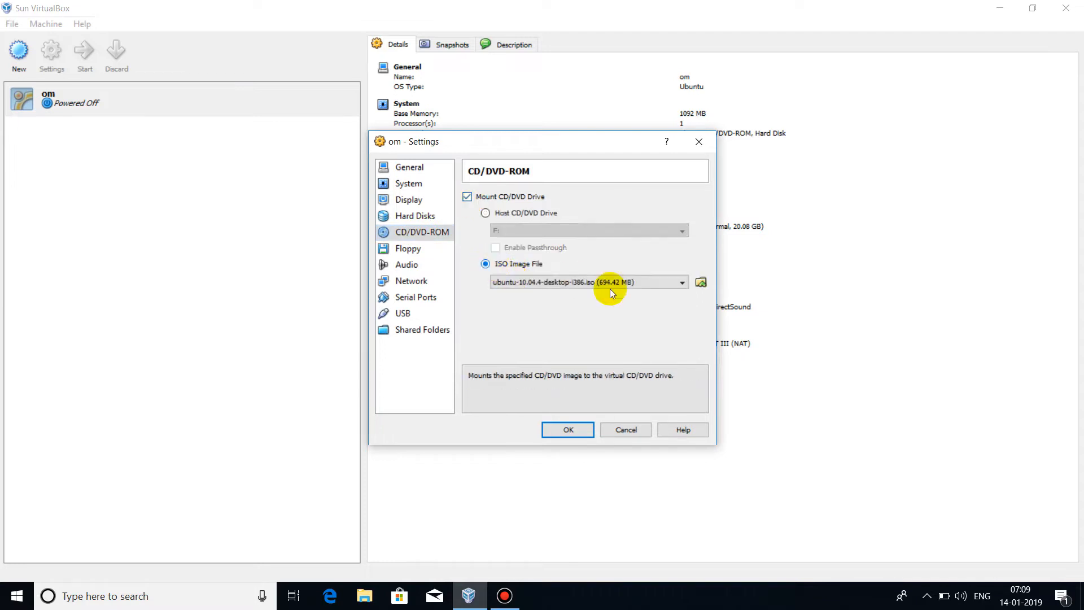
{"action": "left_click", "coordinate": [703, 281]}
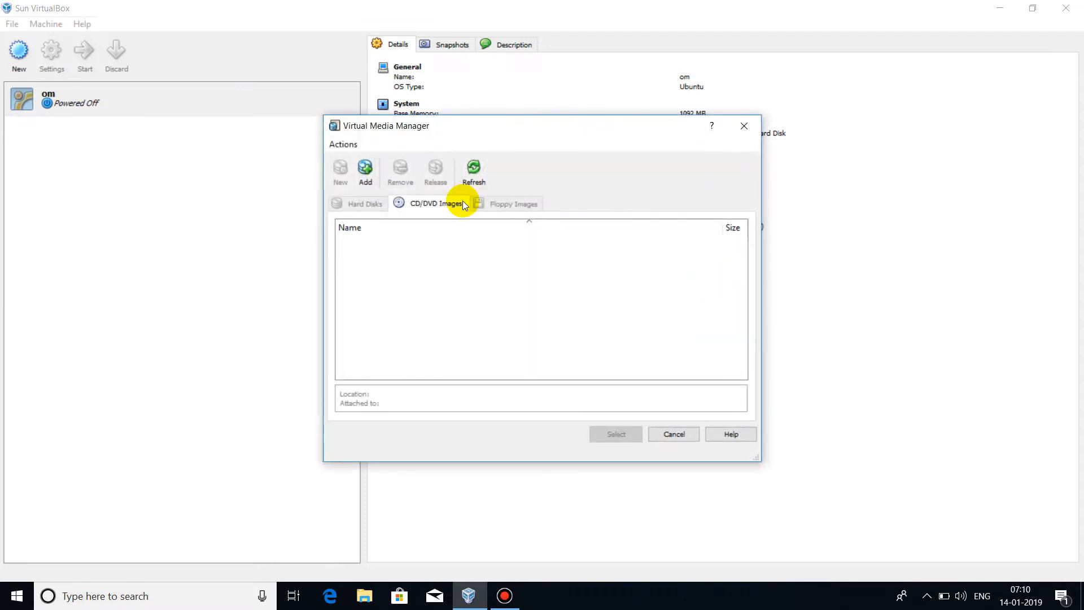
Add ubuntu-10.04.4-desktop-i386 (2).iso from drive E: and select it as the CD/DVD image
{"action": "left_click", "coordinate": [366, 171]}
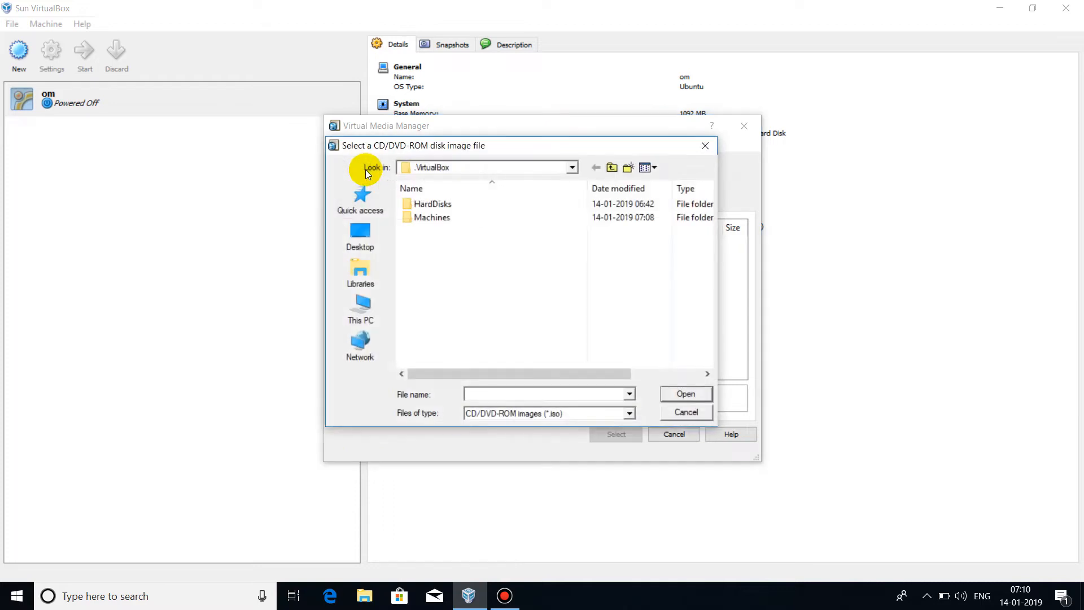
{"action": "left_click", "coordinate": [361, 323]}
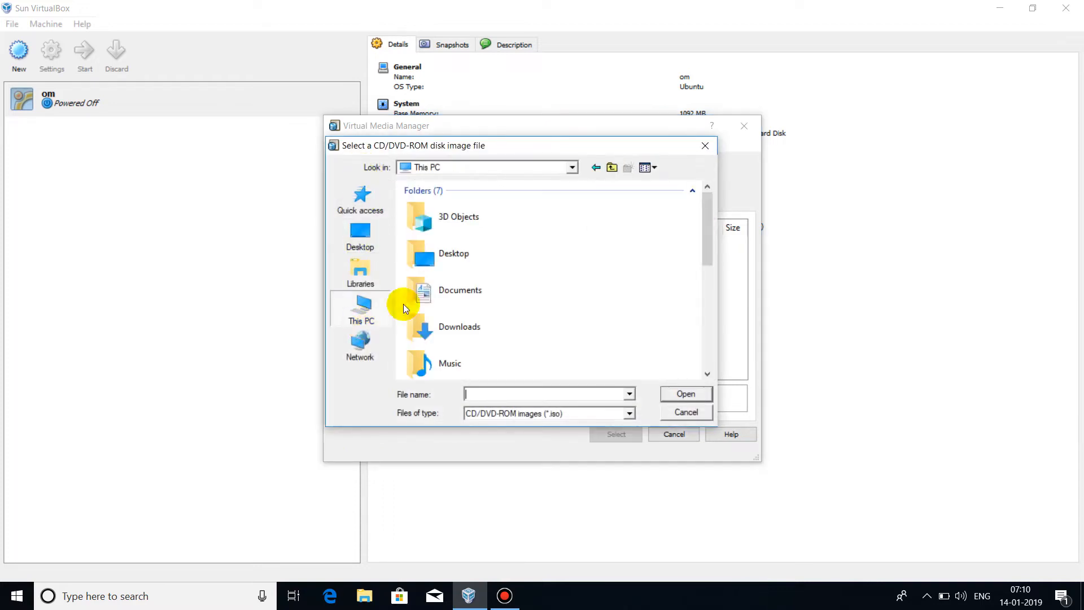
{"action": "left_click_drag", "start_coordinate": [708, 226], "coordinate": [707, 330]}
{"action": "double_click", "coordinate": [546, 281]}
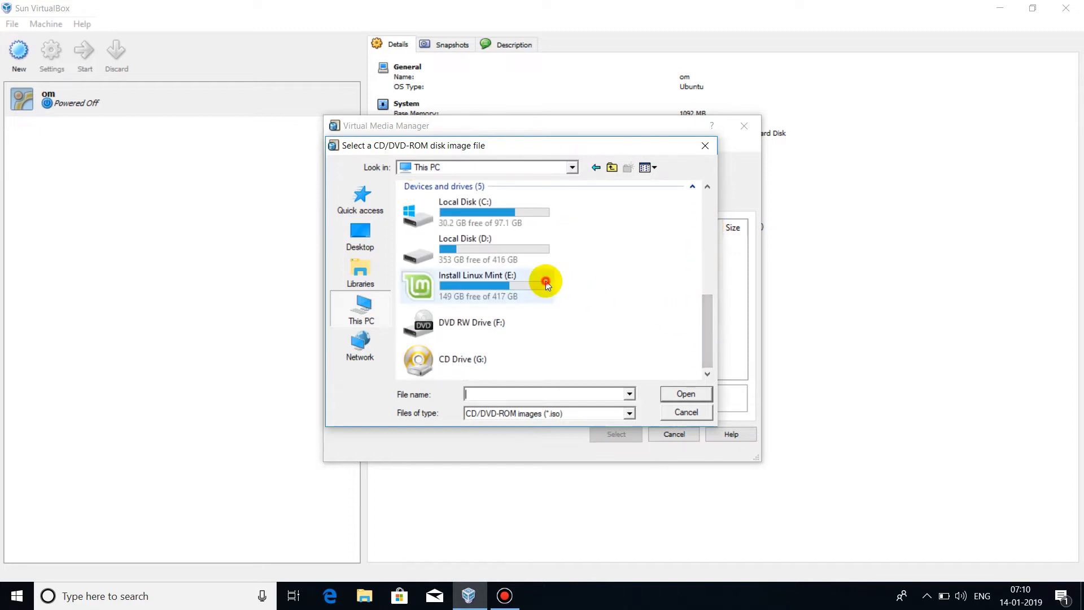
{"action": "left_click", "coordinate": [471, 298]}
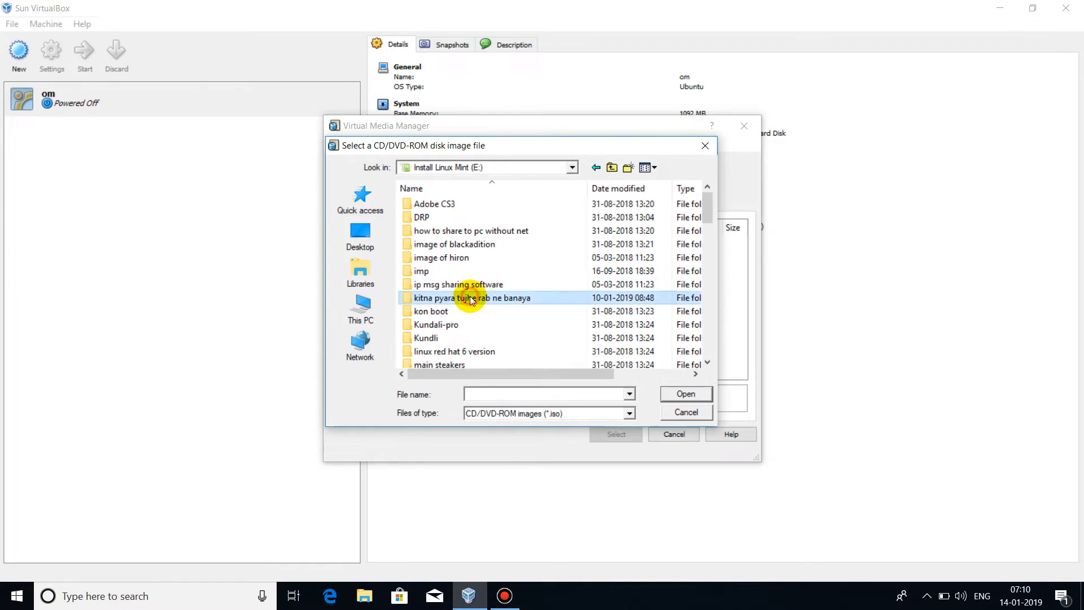
{"action": "key", "text": "u"}
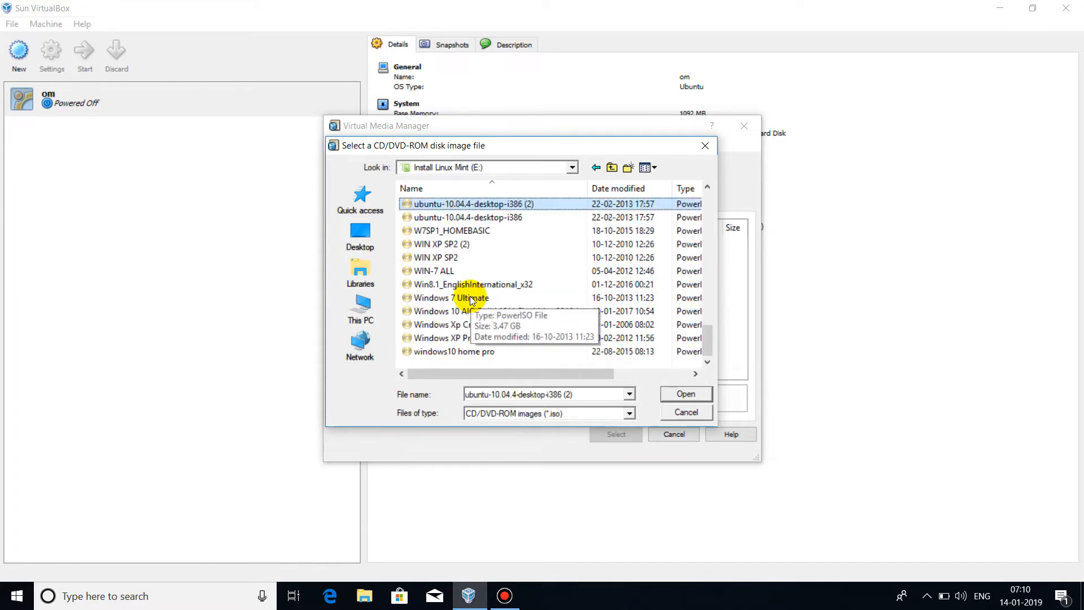
{"action": "double_click", "coordinate": [430, 203]}
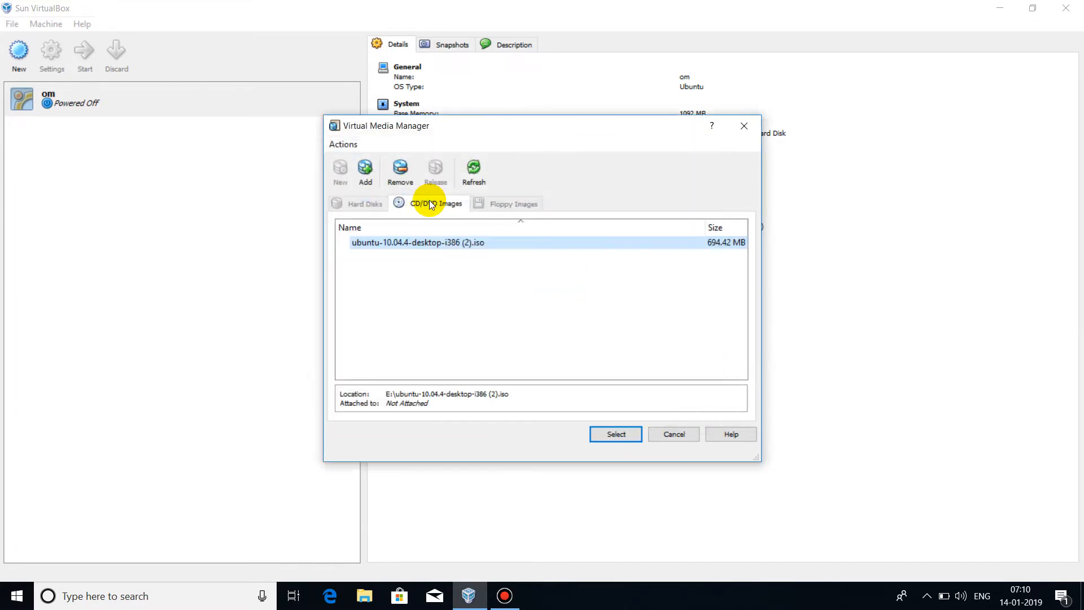
{"action": "left_click", "coordinate": [617, 435]}
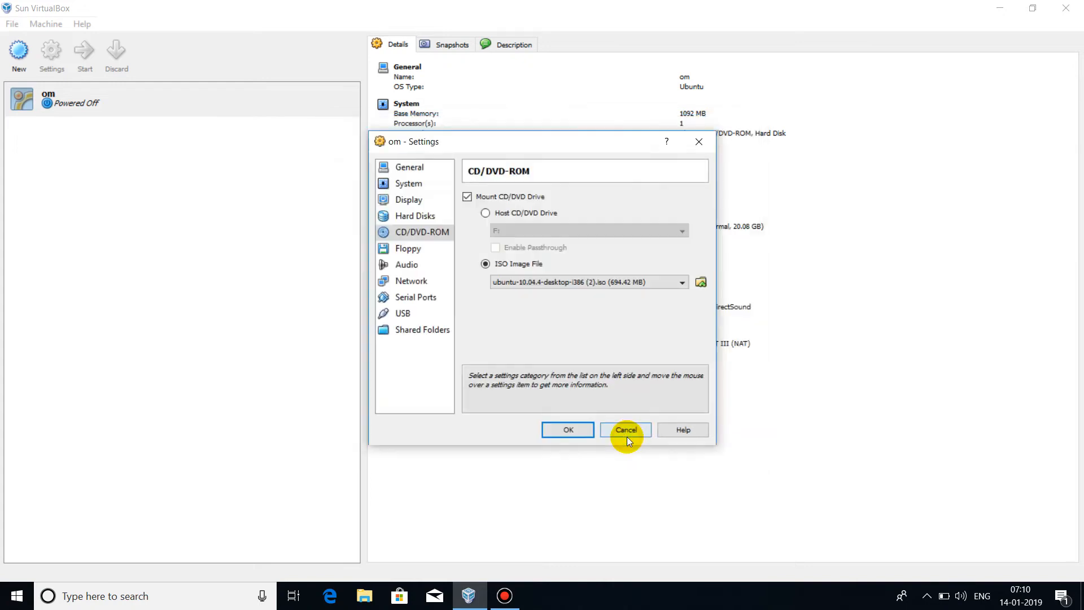
Save the CD/DVD settings and start the om virtual machine
{"action": "left_click", "coordinate": [578, 429]}
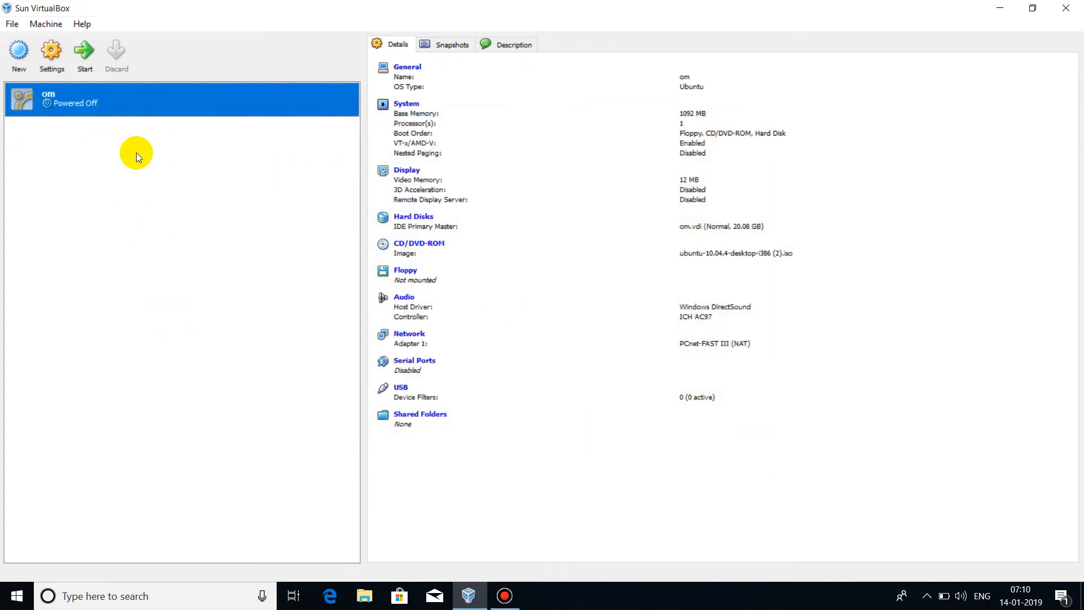
{"action": "left_click", "coordinate": [84, 54]}
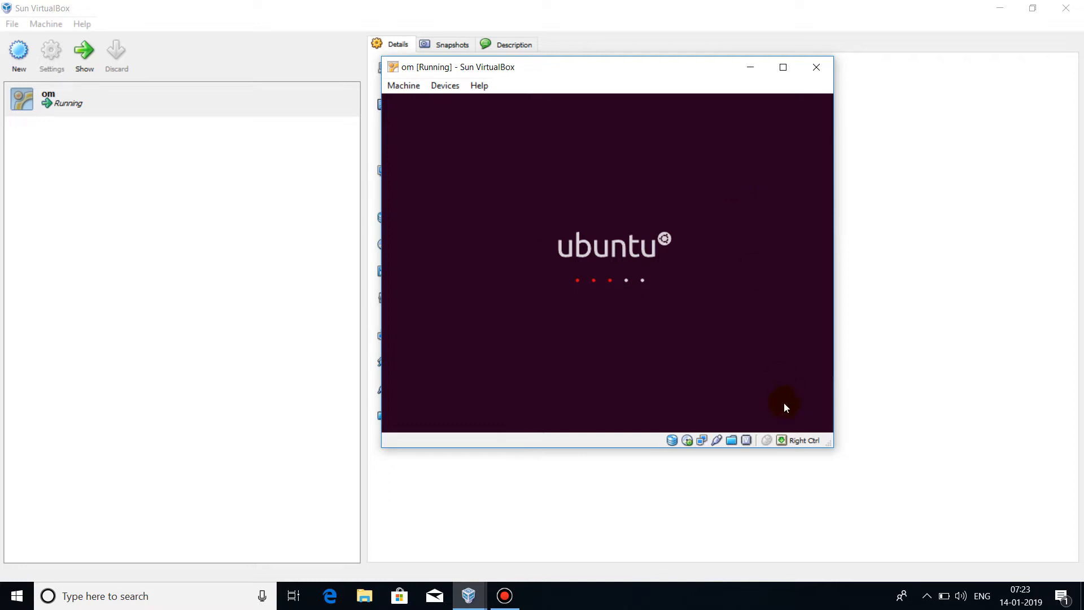
Nudge the running om VM window aside while it boots to the Ubuntu Welcome screen
{"action": "mouse_move", "coordinate": [783, 441]}
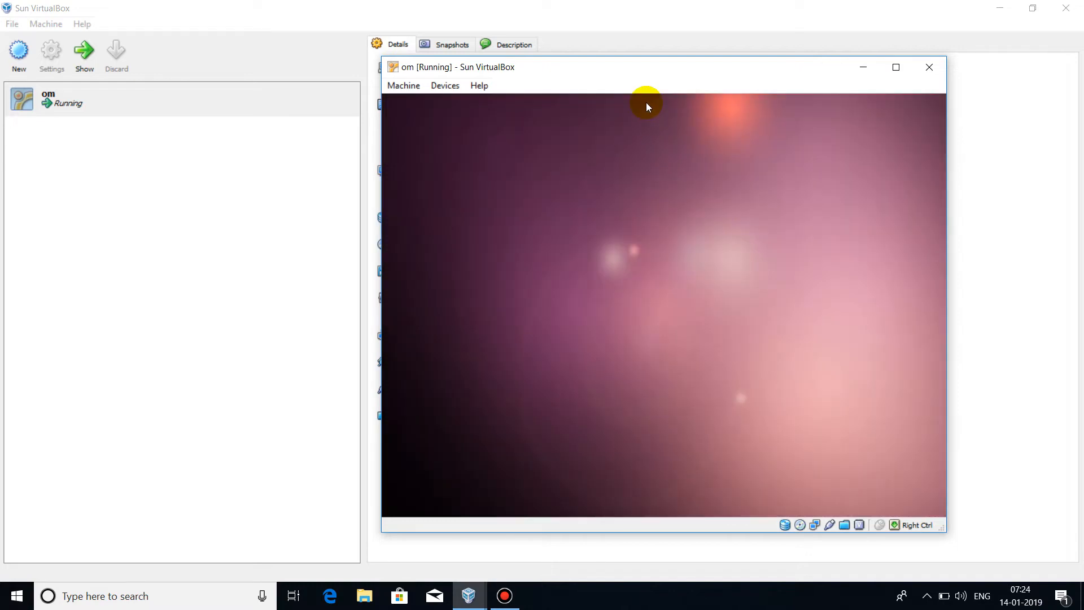
{"action": "left_click_drag", "start_coordinate": [638, 67], "coordinate": [615, 65]}
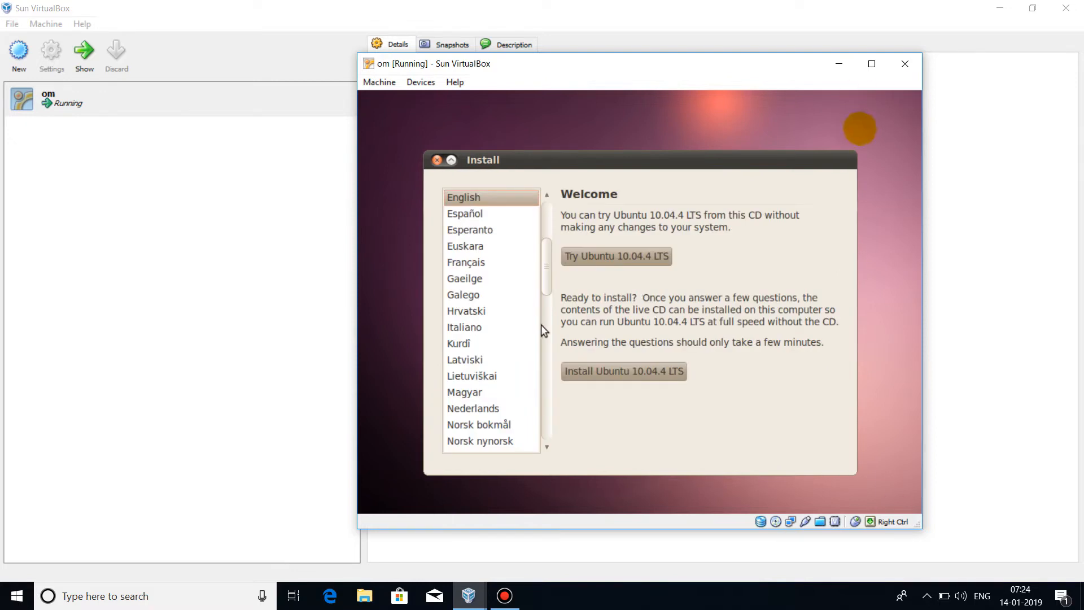
Start the Ubuntu 10.04.4 LTS installation with English selected
{"action": "left_click", "coordinate": [587, 369]}
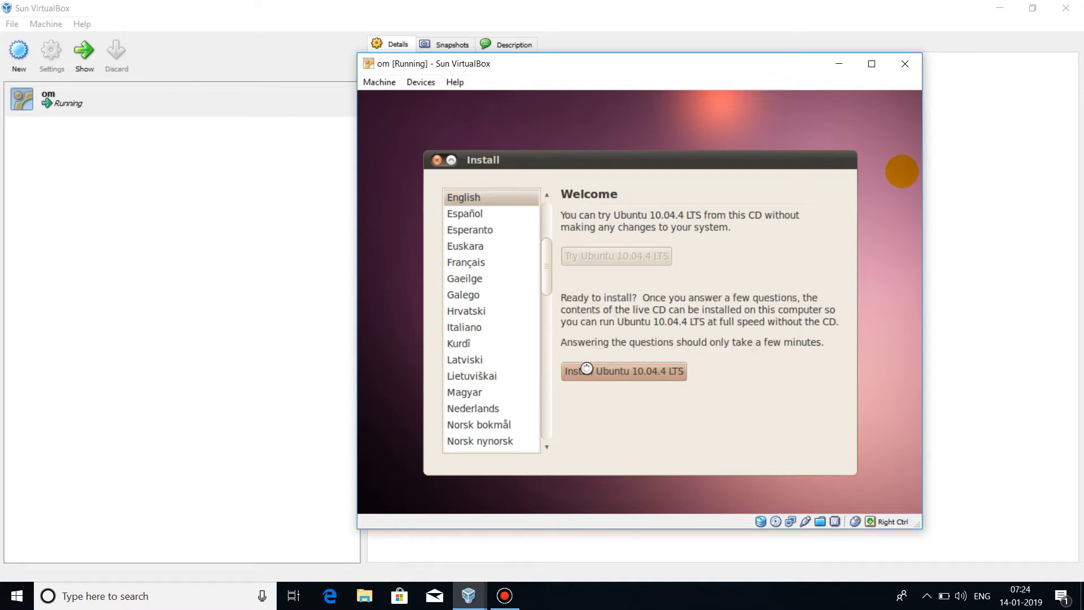
{"action": "left_click", "coordinate": [588, 372]}
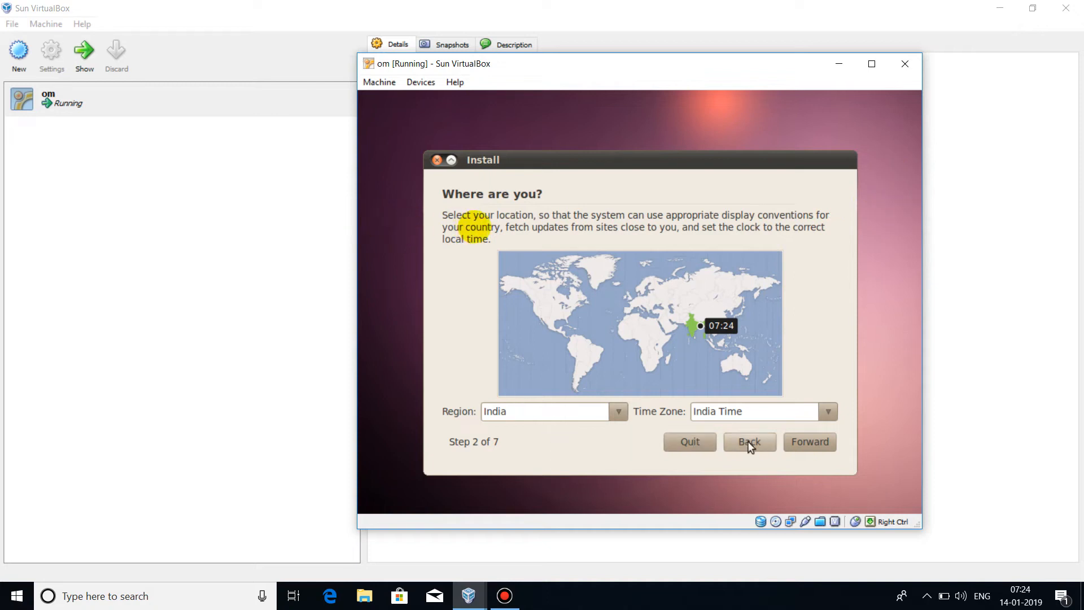
Accept the India location and USA keyboard layout, then choose 'Specify partitions manually (advanced)'
{"action": "left_click", "coordinate": [794, 443]}
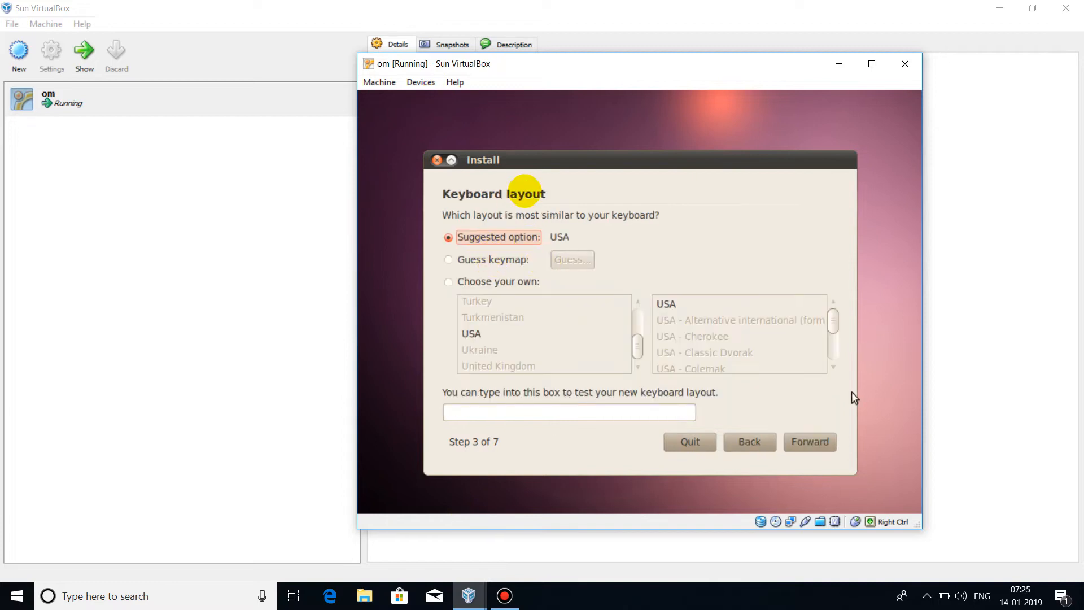
{"action": "left_click", "coordinate": [819, 443]}
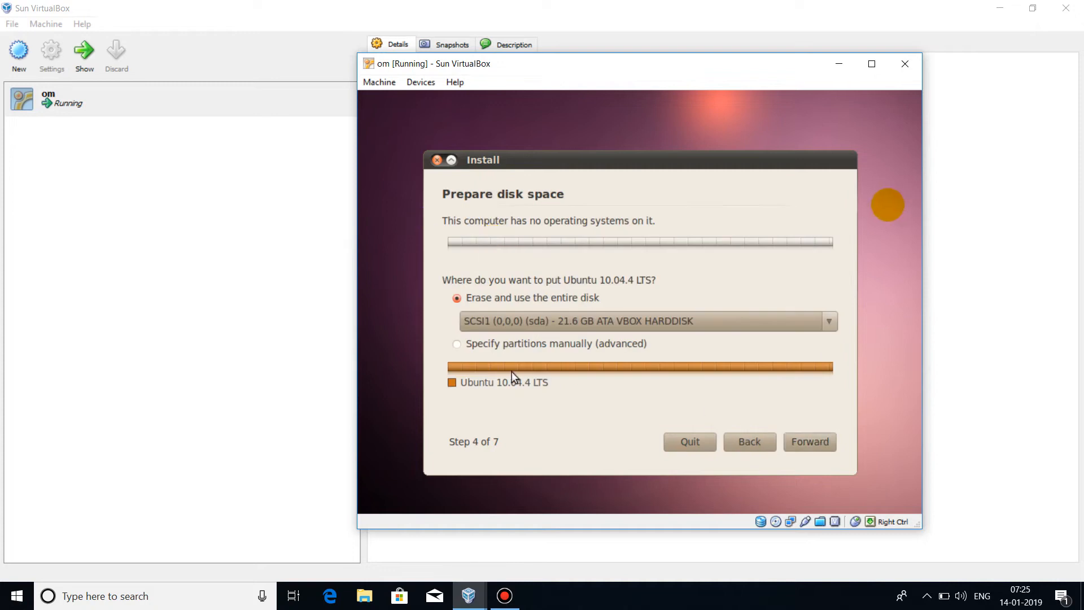
{"action": "left_click", "coordinate": [469, 348]}
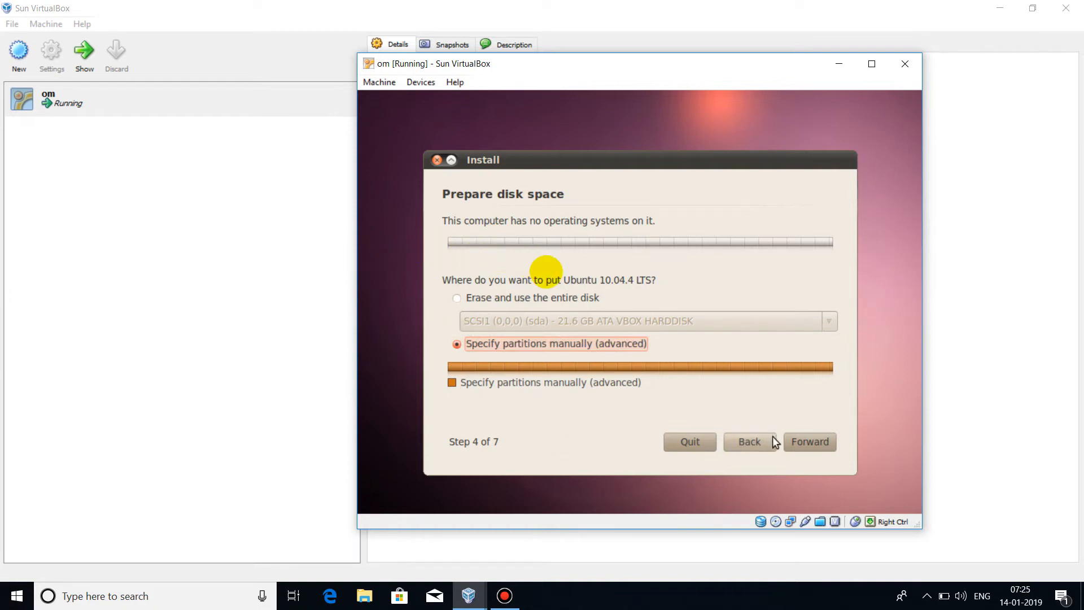
{"action": "left_click", "coordinate": [800, 444]}
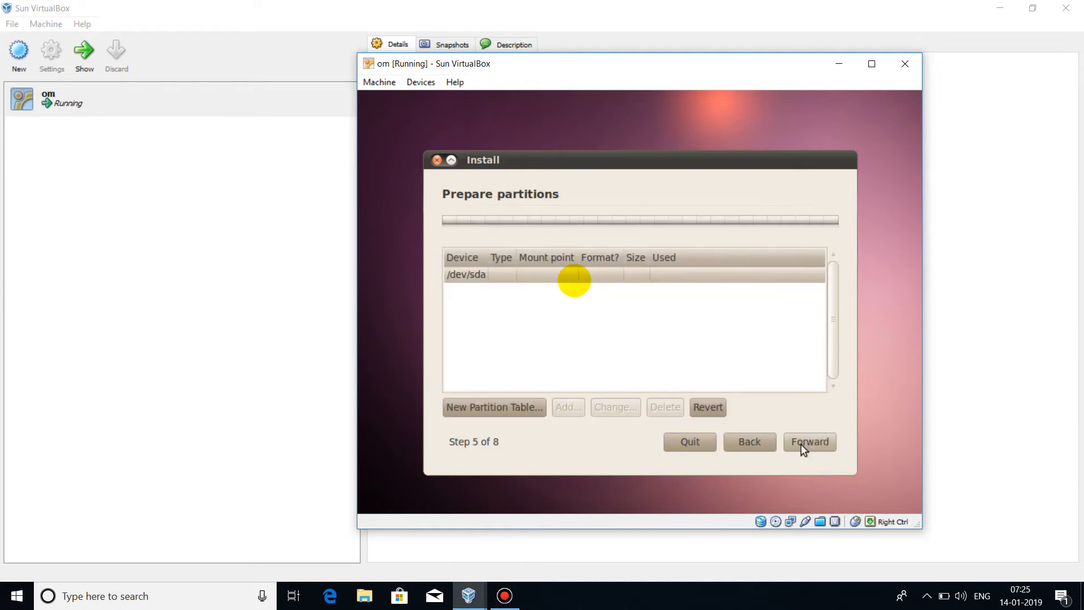
Create a new partition table and add a 2000 MB ext4 partition /dev/sda1 from the free space
{"action": "left_click", "coordinate": [487, 409]}
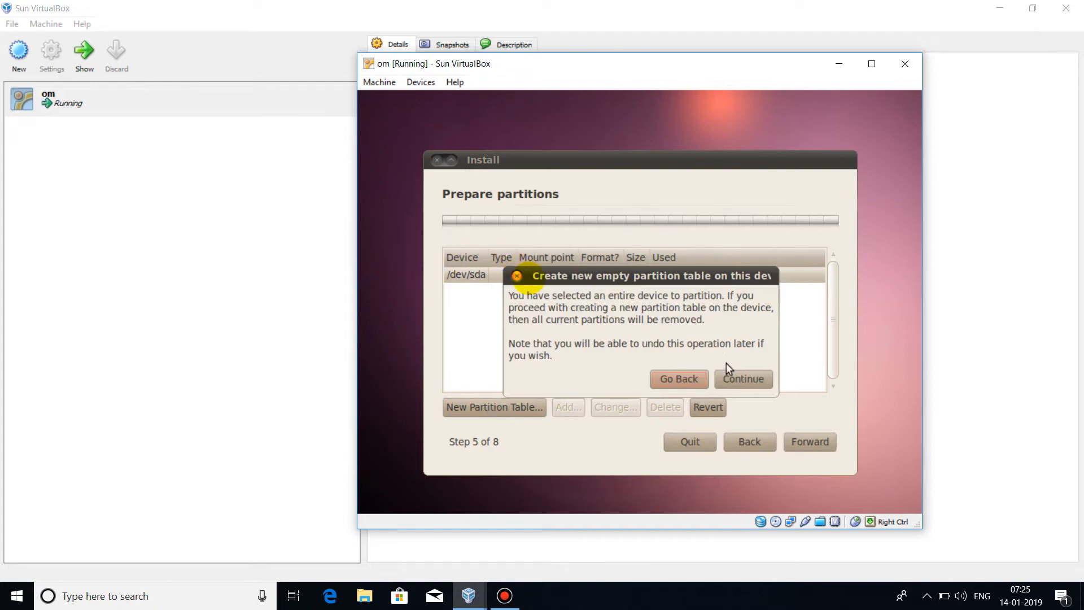
{"action": "left_click", "coordinate": [735, 376]}
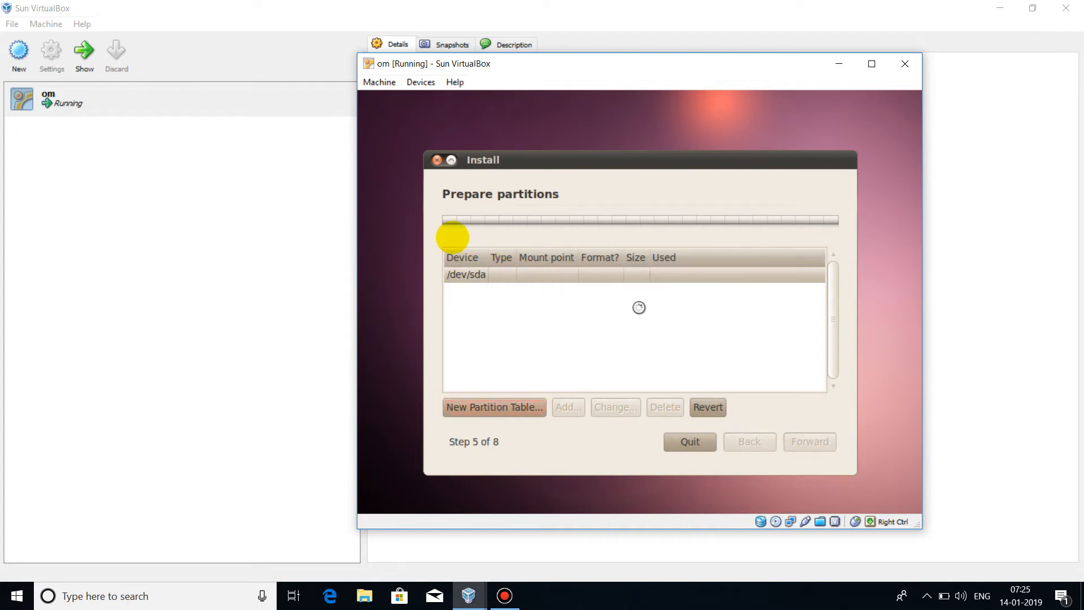
{"action": "left_click", "coordinate": [610, 312]}
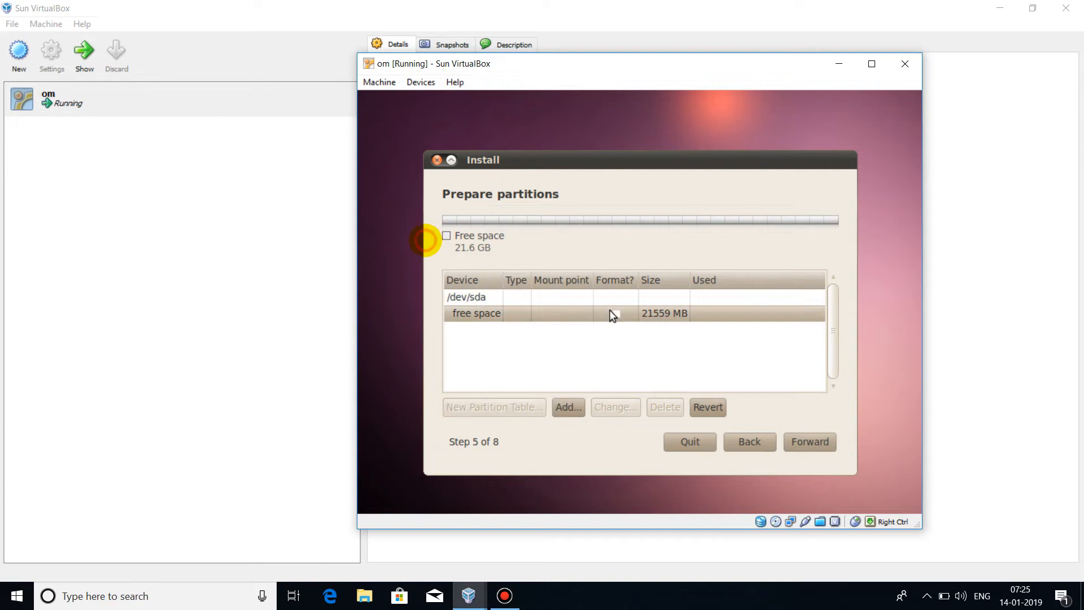
{"action": "left_click", "coordinate": [569, 408]}
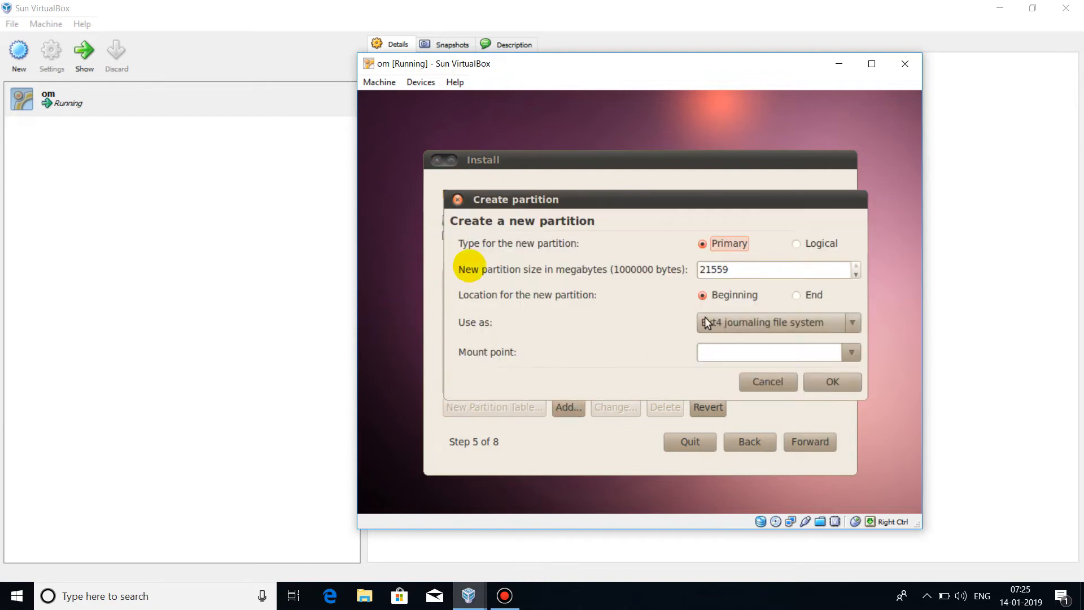
{"action": "left_click", "coordinate": [738, 269]}
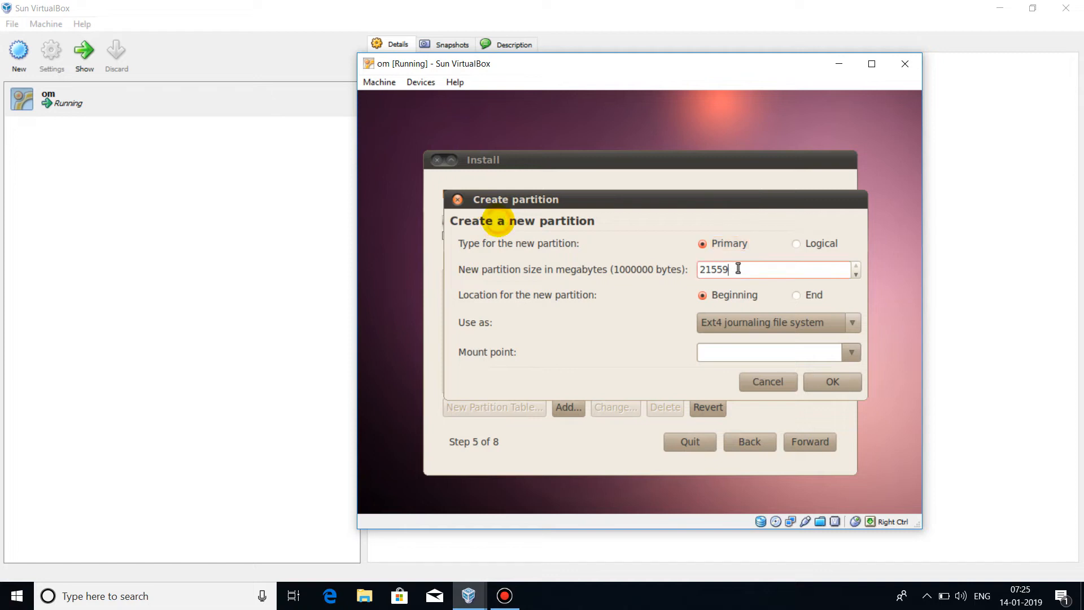
{"action": "key", "text": "BackSpace"}
{"action": "key", "text": "BackSpace"}
{"action": "key", "text": "BackSpace"}
{"action": "key", "text": "BackSpace"}
{"action": "key", "text": "BackSpace"}
{"action": "type", "text": "2000"}
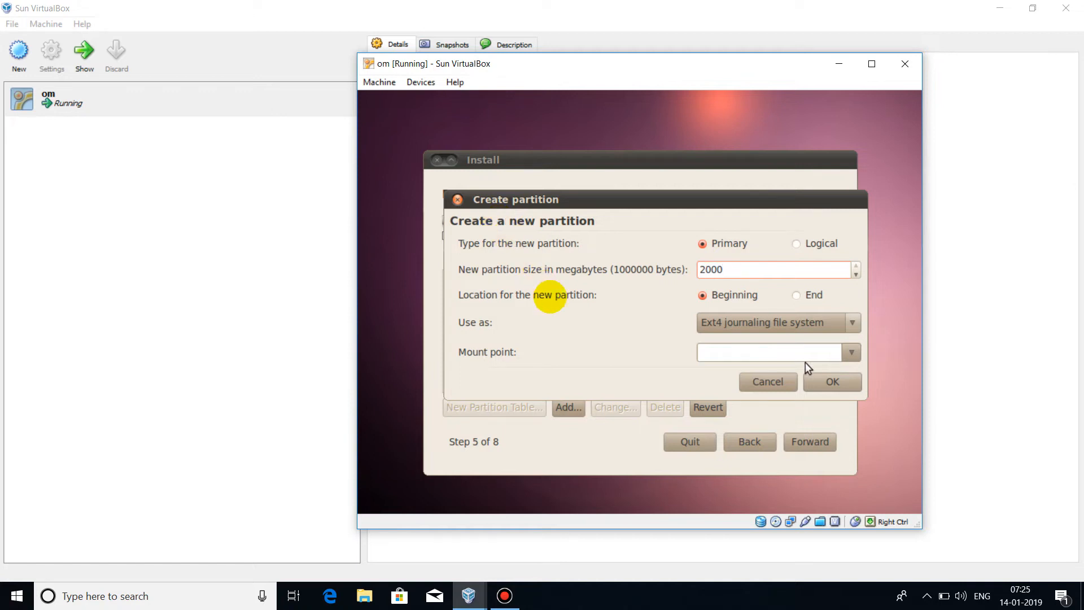
{"action": "left_click", "coordinate": [815, 382]}
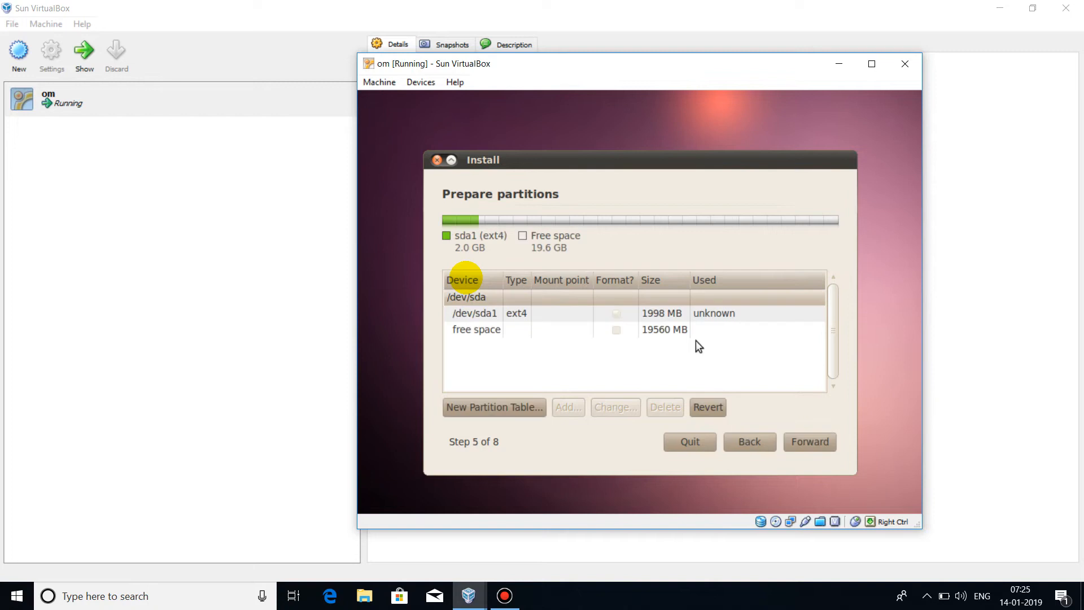
{"action": "left_click", "coordinate": [674, 315]}
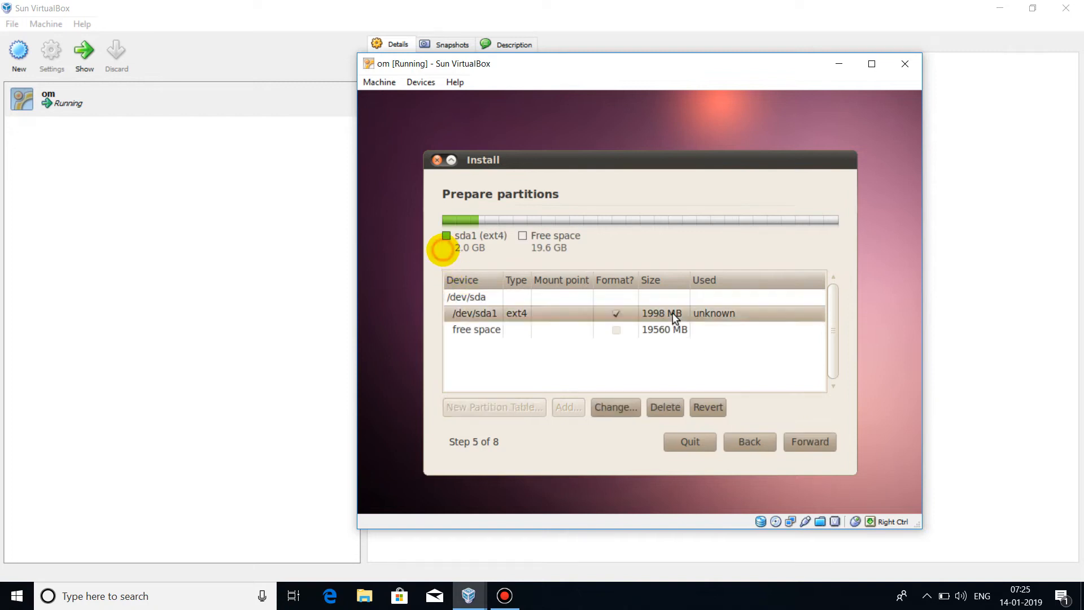
Delete ext4 /dev/sda1 and create a 2000 MB swap area at the start of the disk
{"action": "left_click", "coordinate": [654, 408]}
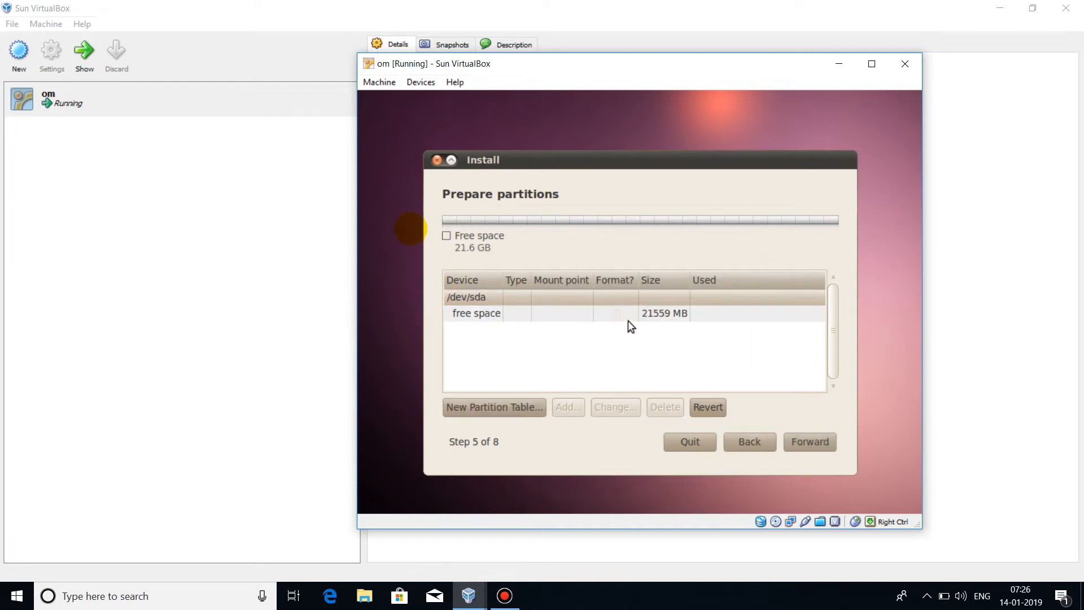
{"action": "left_click", "coordinate": [628, 316]}
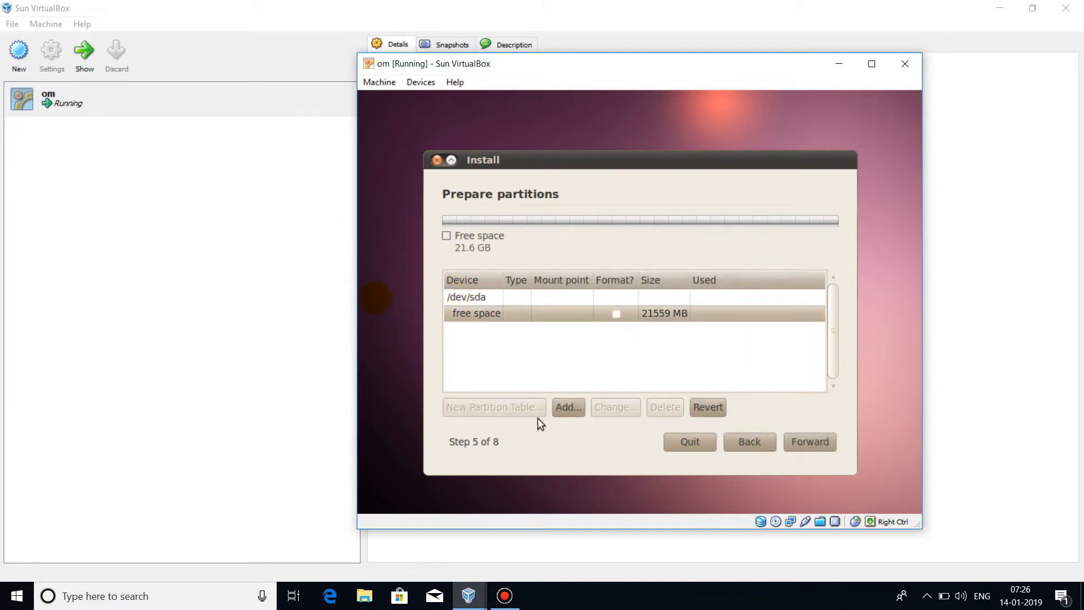
{"action": "left_click", "coordinate": [560, 412]}
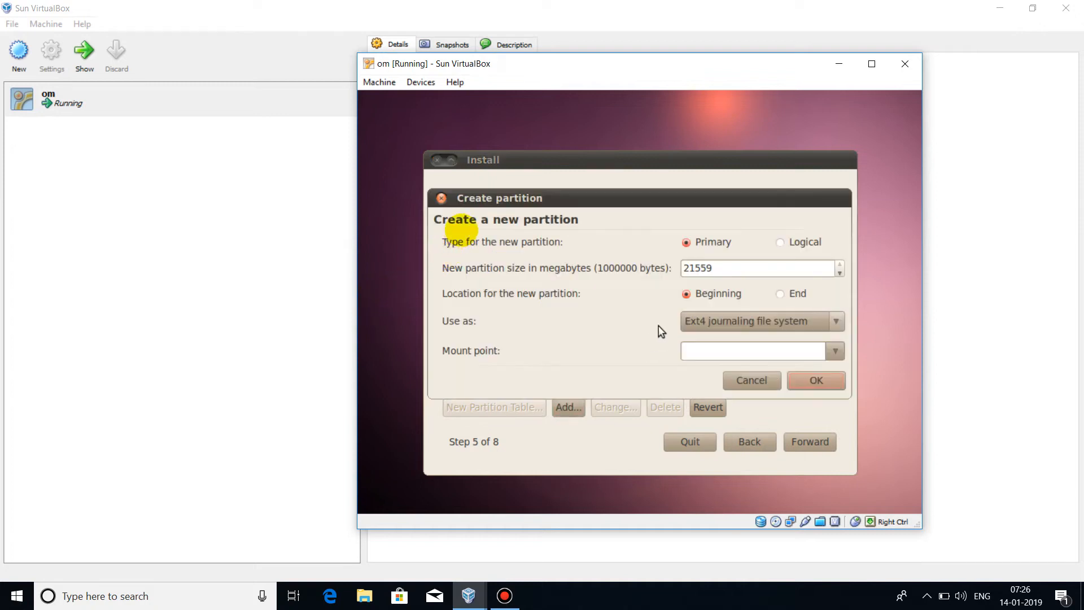
{"action": "left_click", "coordinate": [714, 271]}
{"action": "key", "text": "BackSpace"}
{"action": "key", "text": "BackSpace"}
{"action": "key", "text": "BackSpace"}
{"action": "key", "text": "BackSpace"}
{"action": "key", "text": "BackSpace"}
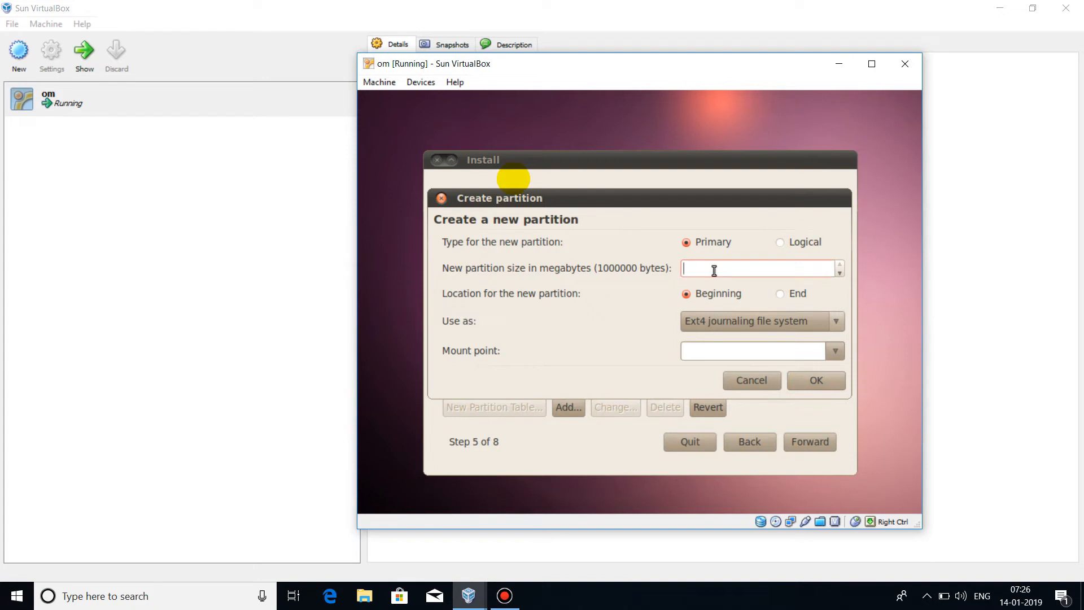
{"action": "type", "text": "2000"}
{"action": "left_click", "coordinate": [734, 318]}
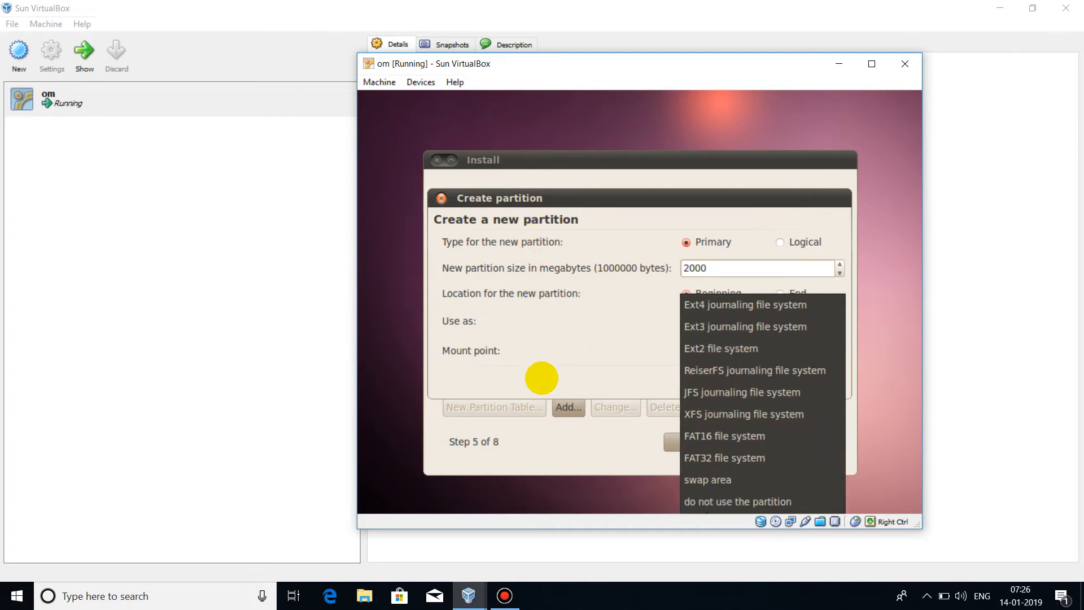
{"action": "left_click", "coordinate": [719, 480]}
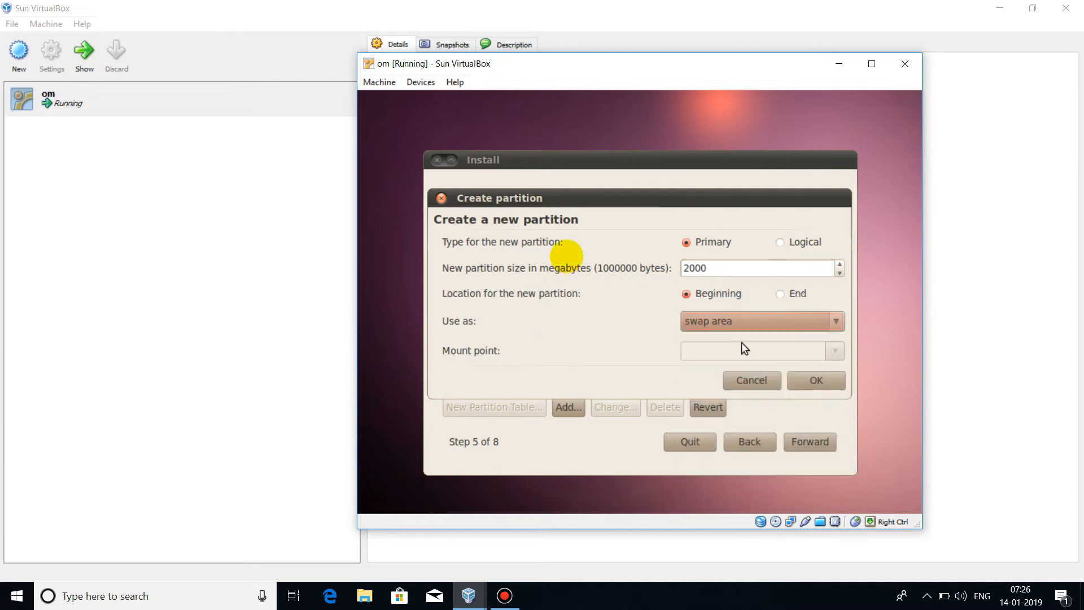
{"action": "left_click", "coordinate": [819, 385]}
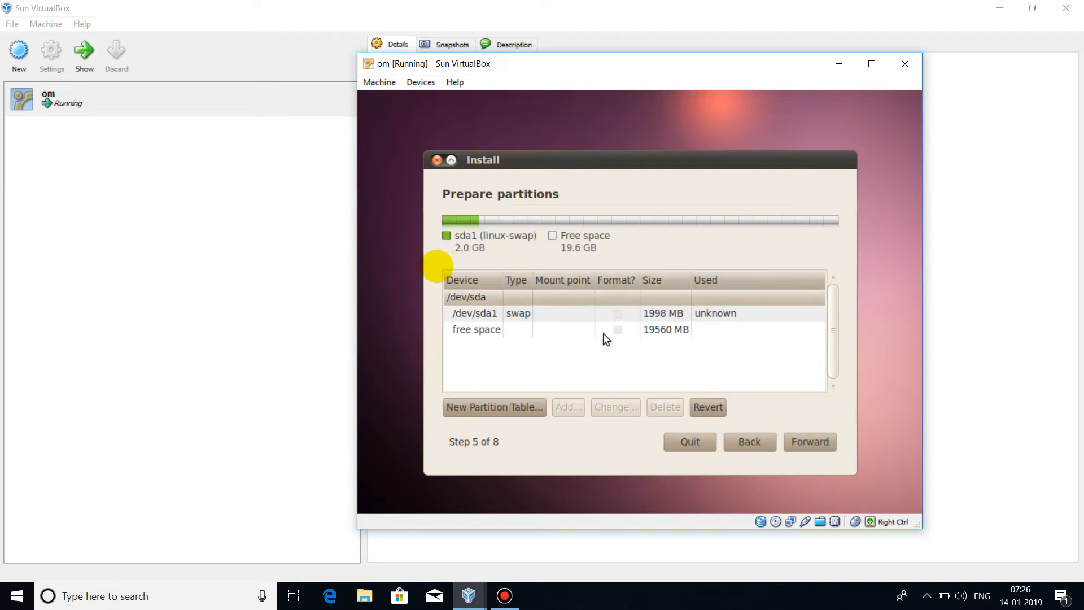
{"action": "left_click", "coordinate": [581, 333]}
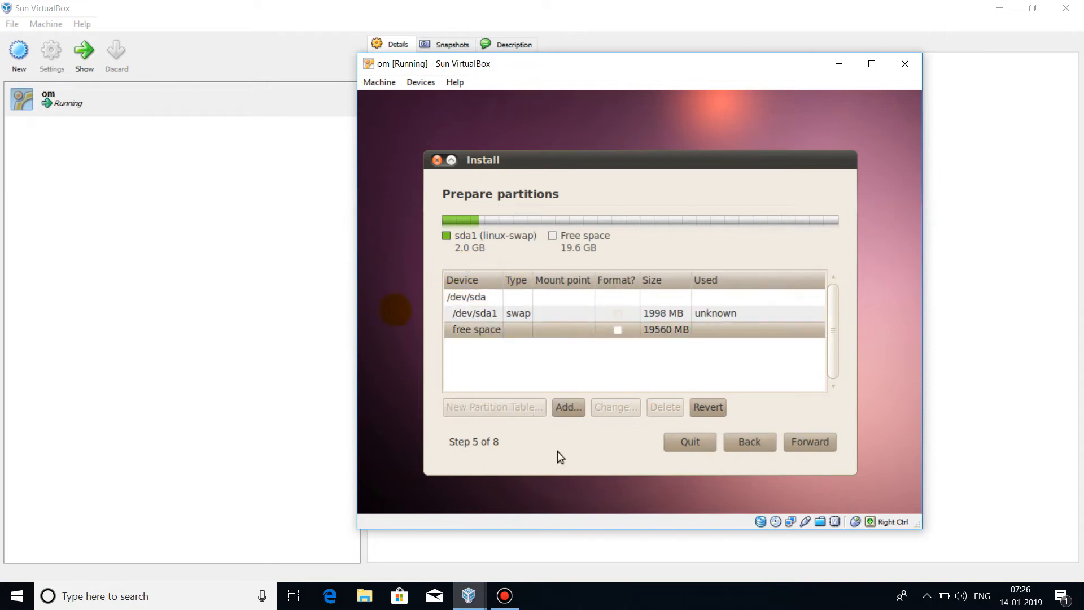
Add a logical Ext4 journaling partition in the remaining 19560 MB, mounted at /
{"action": "left_click", "coordinate": [561, 411]}
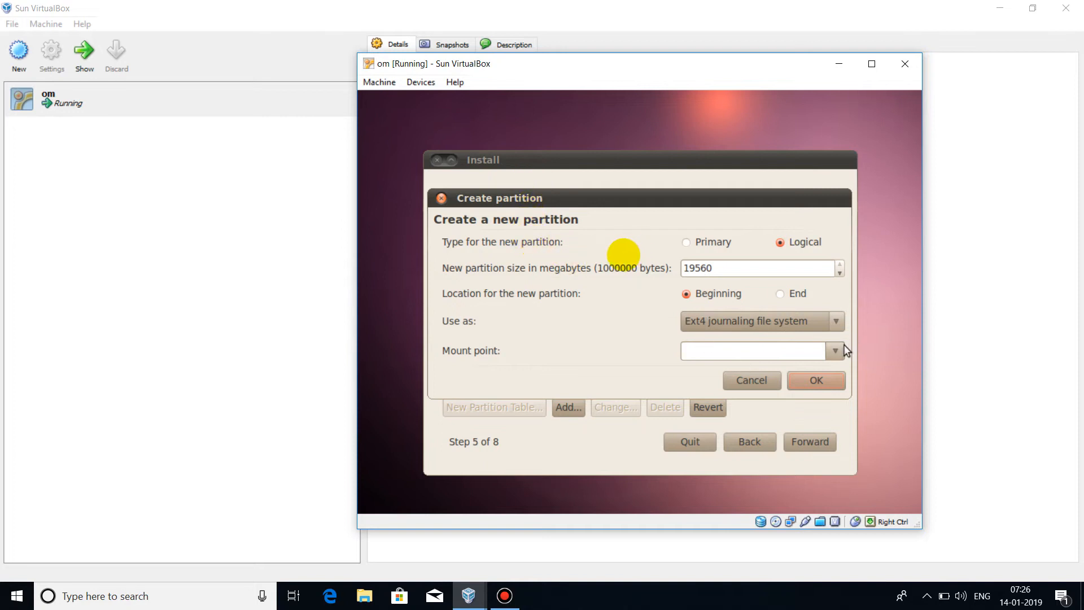
{"action": "left_click", "coordinate": [815, 323]}
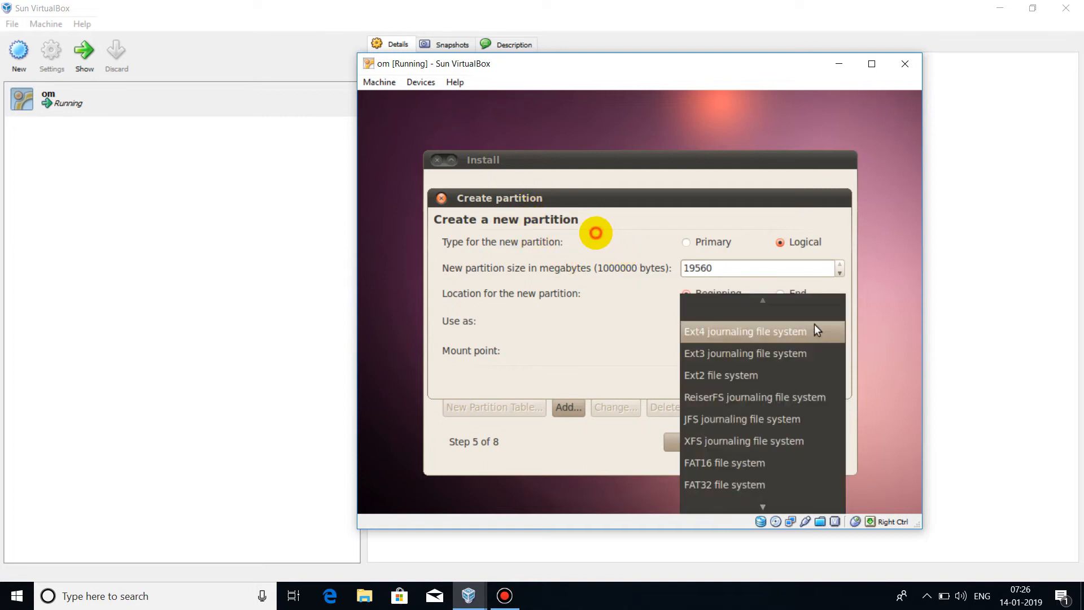
{"action": "left_click", "coordinate": [781, 330]}
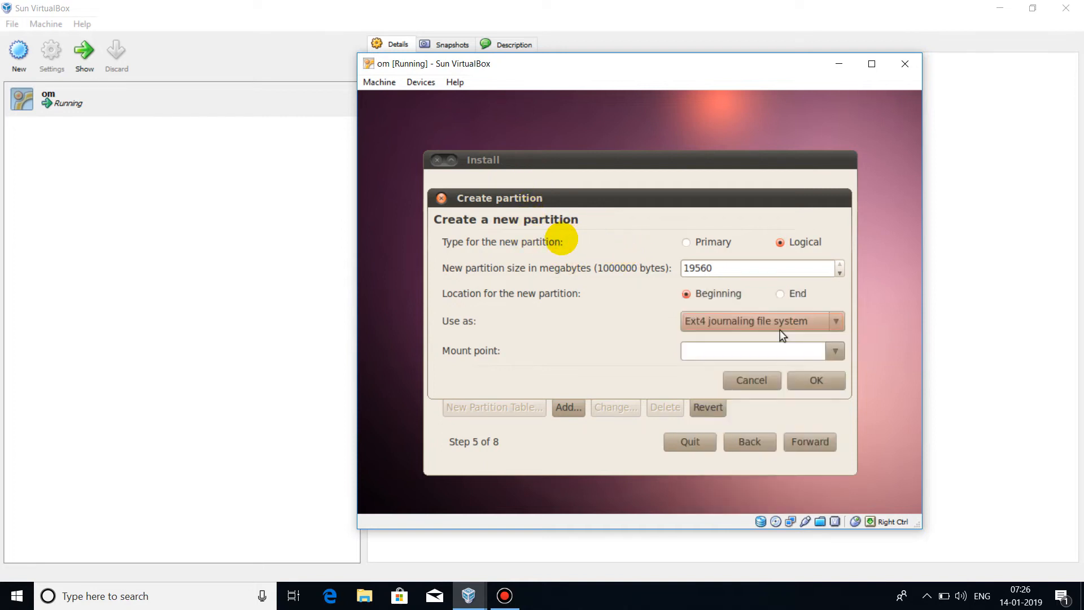
{"action": "left_click", "coordinate": [833, 352]}
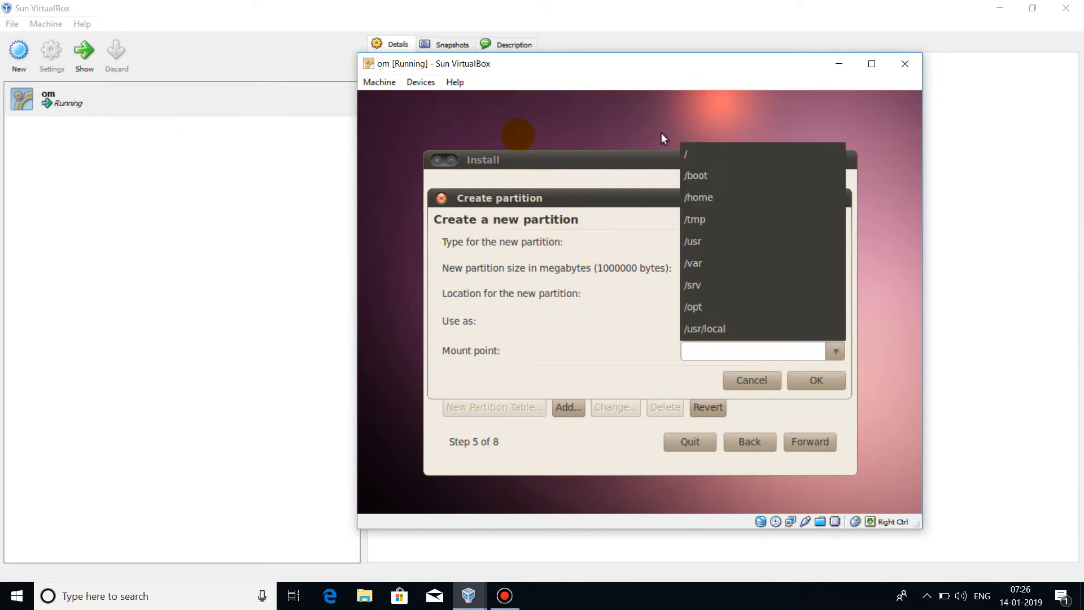
{"action": "left_click", "coordinate": [695, 152]}
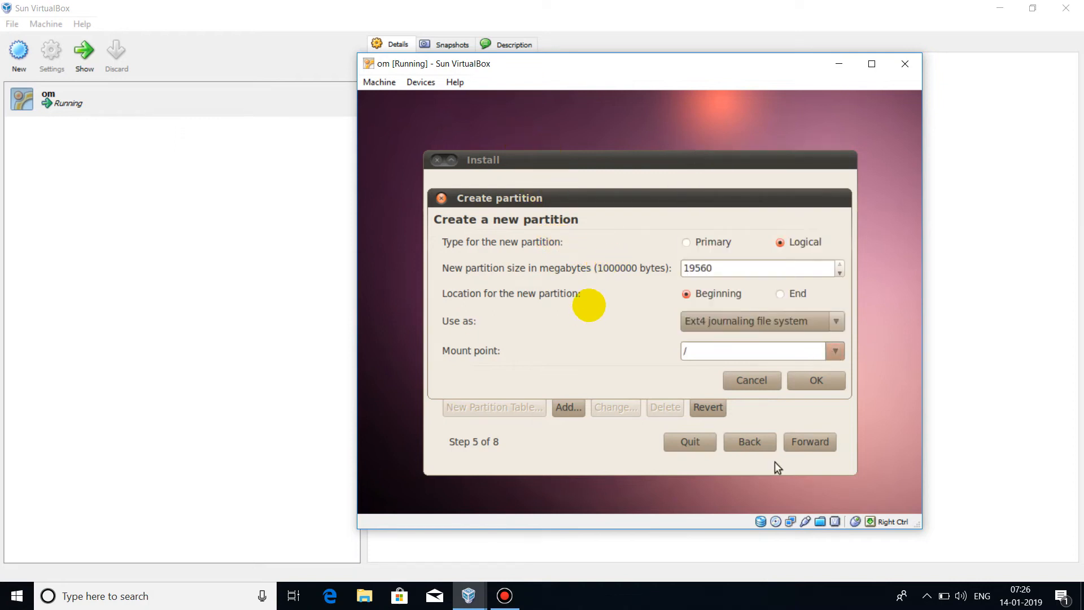
{"action": "left_click", "coordinate": [817, 380]}
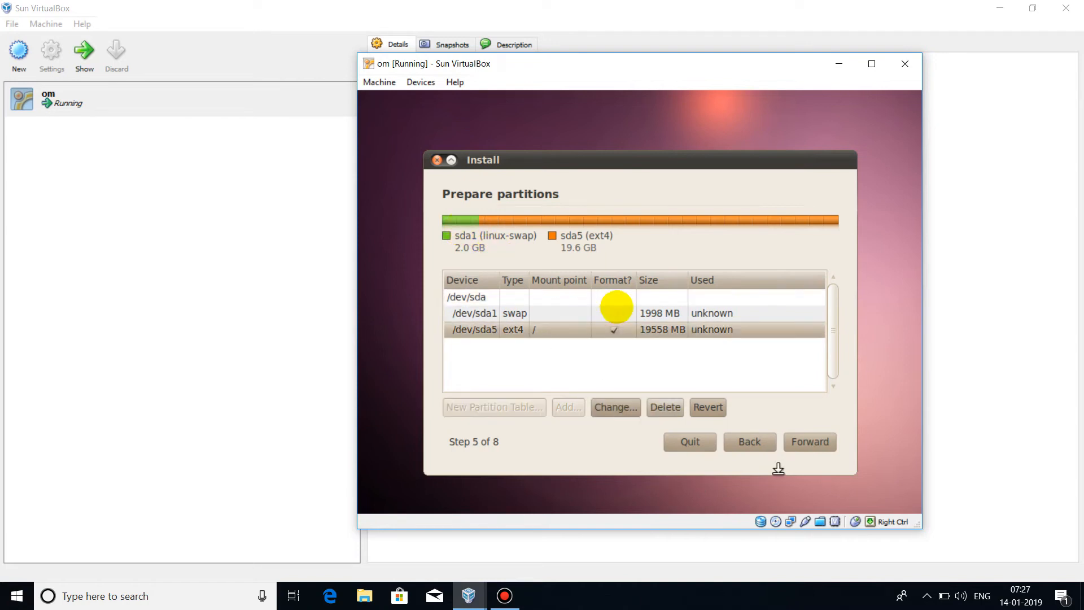
Accept the partition layout, enter the account name and password, and continue to the summary
{"action": "left_click", "coordinate": [804, 447]}
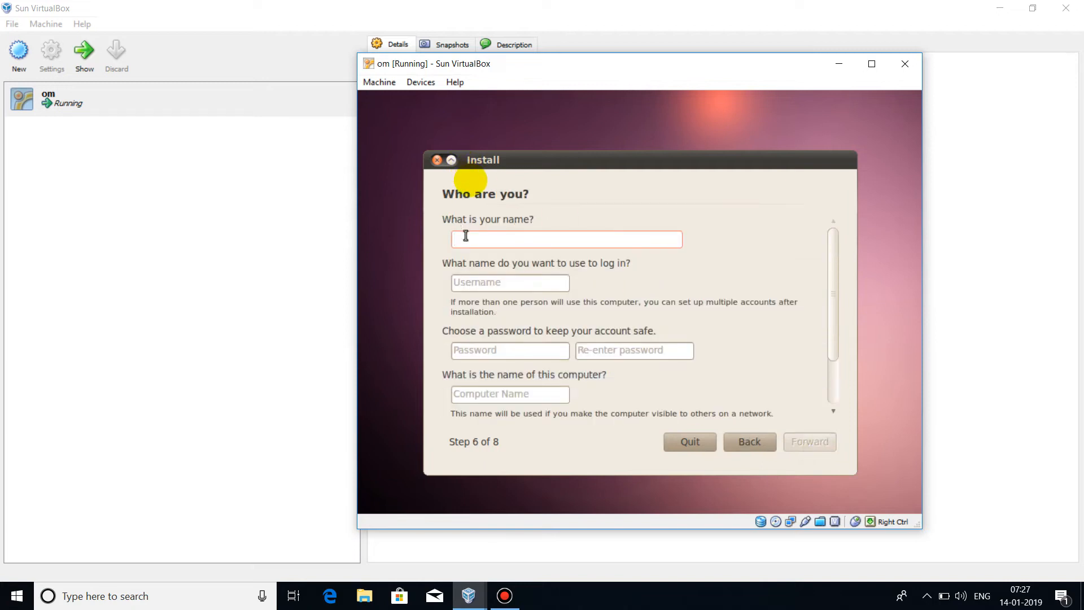
{"action": "type", "text": "om"}
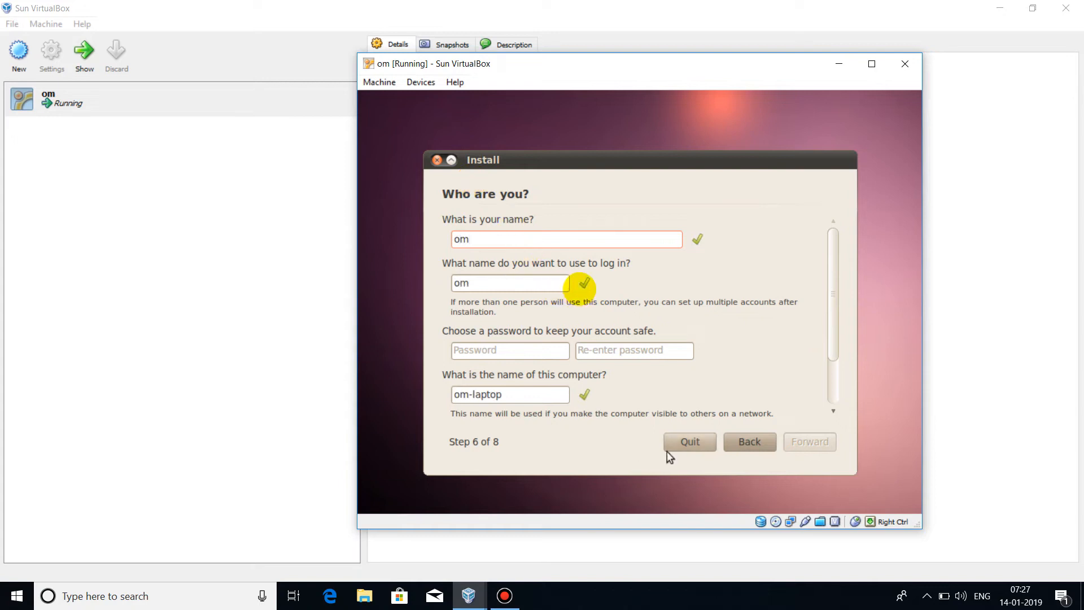
{"action": "left_click", "coordinate": [488, 348]}
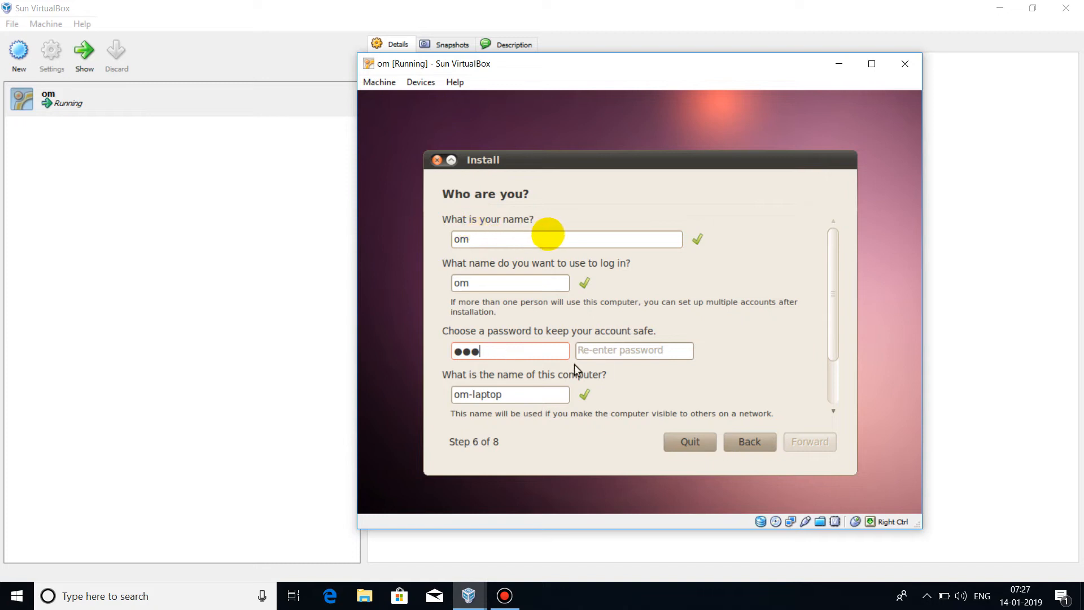
{"action": "left_click", "coordinate": [616, 353]}
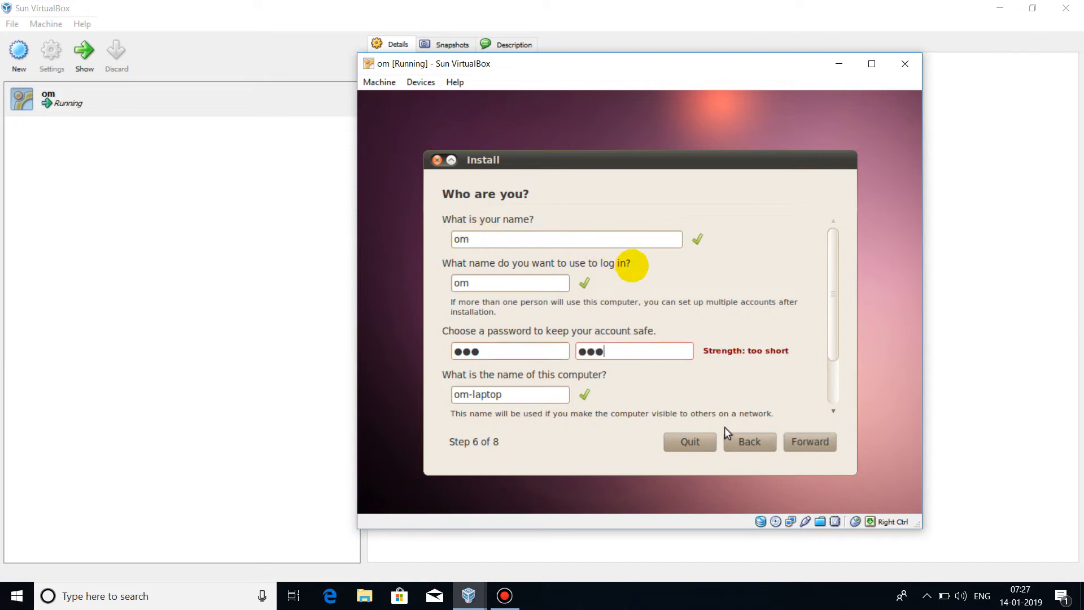
{"action": "left_click", "coordinate": [808, 442]}
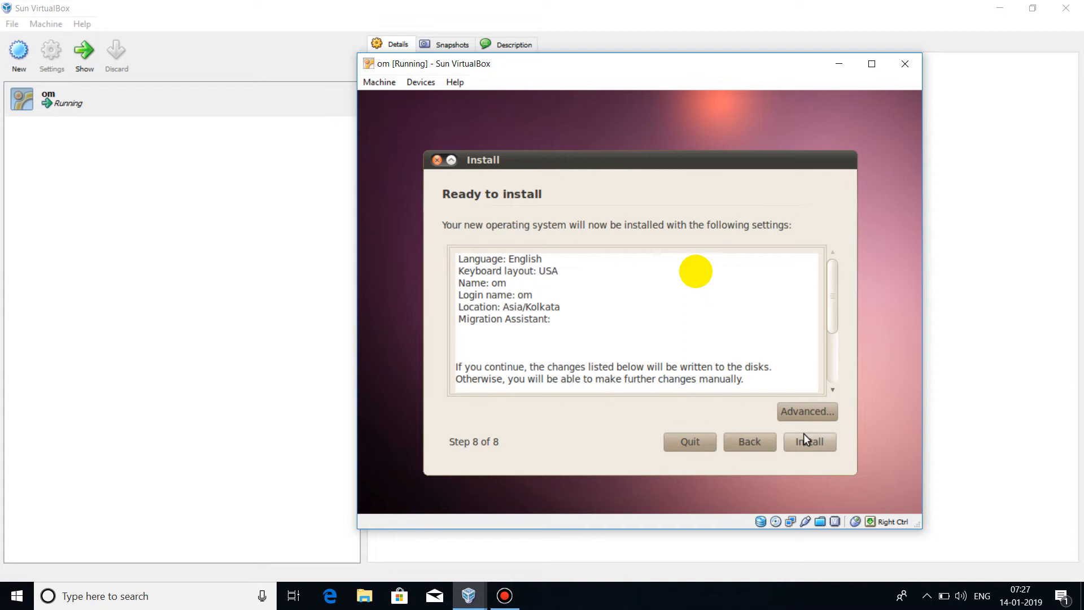
Start the Ubuntu installation from the Ready to install page
{"action": "left_click", "coordinate": [805, 441]}
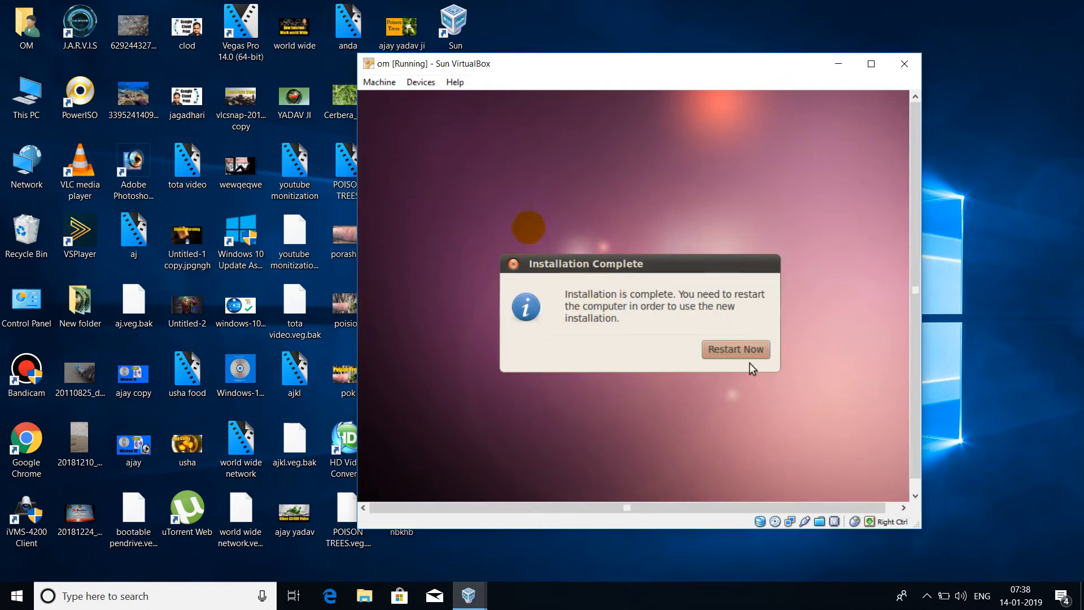
Restart the VM after installation and confirm disc removal so it boots to the login screen
{"action": "left_click", "coordinate": [736, 352]}
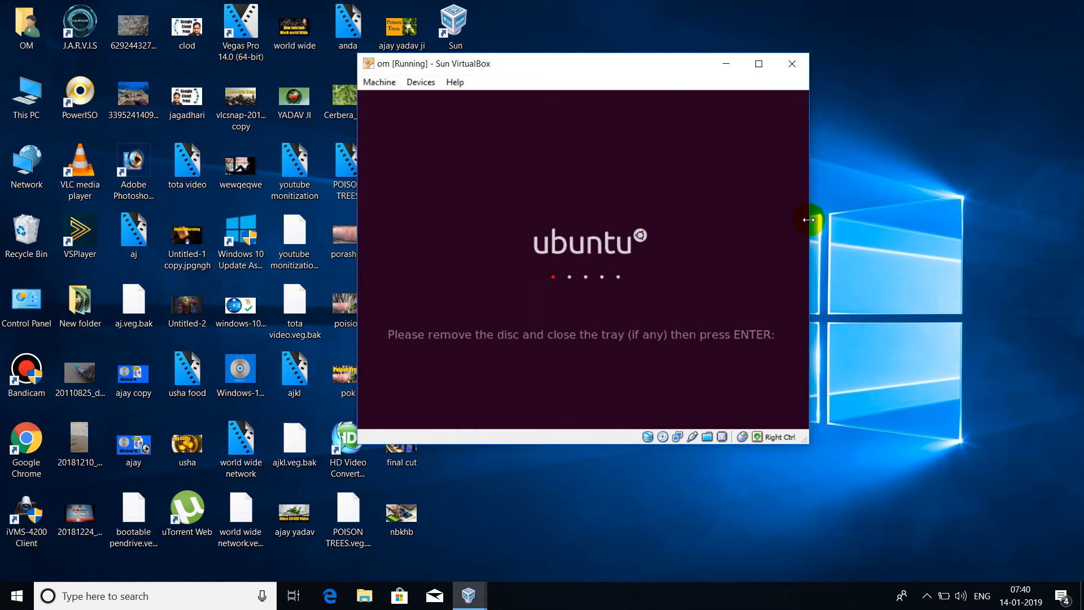
{"action": "left_click", "coordinate": [374, 350]}
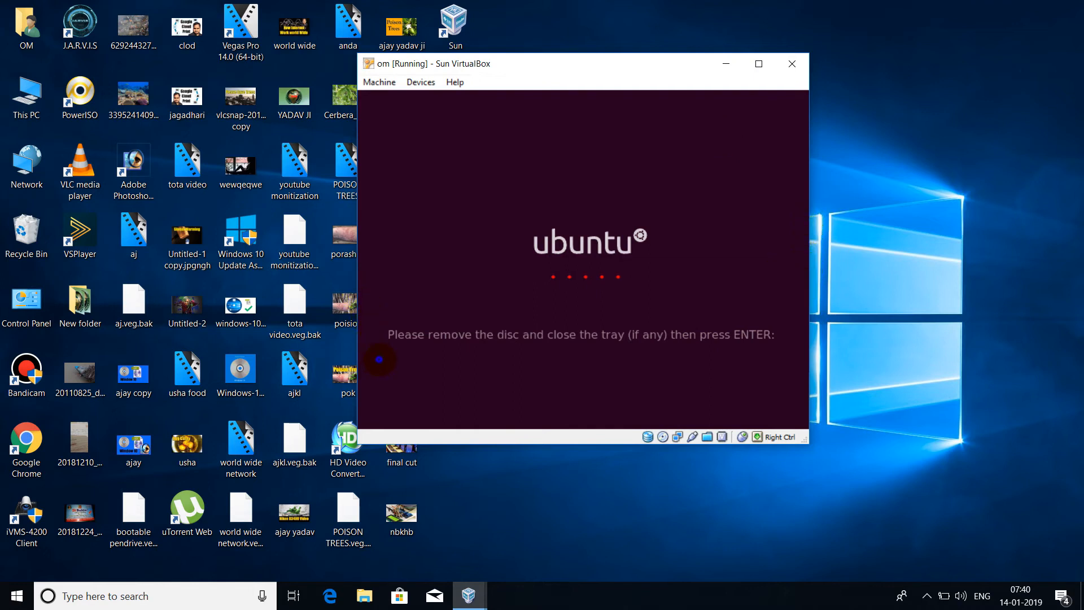
{"action": "left_click", "coordinate": [558, 180]}
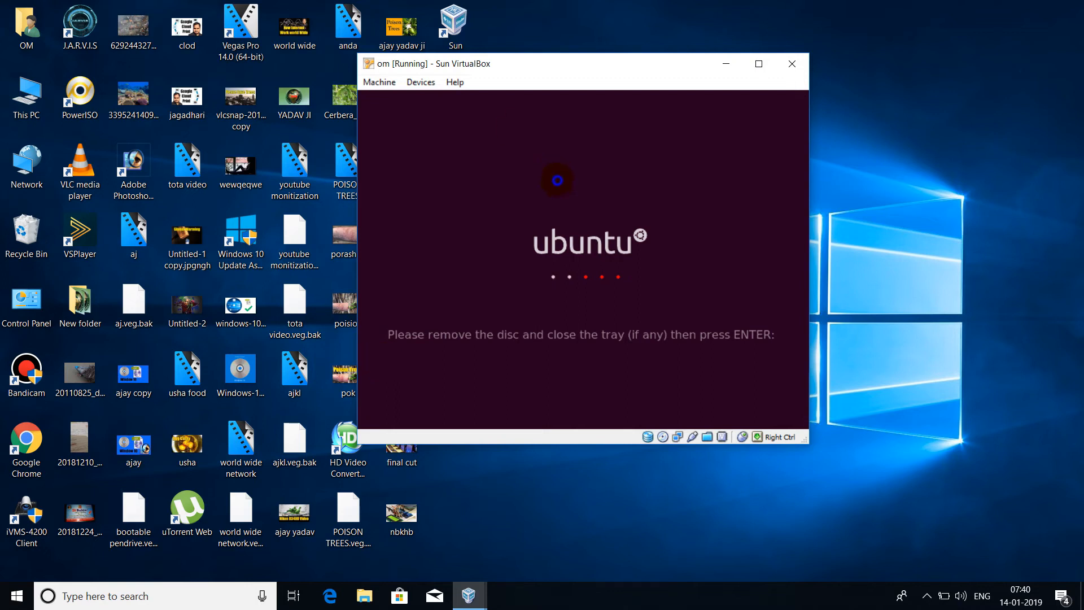
{"action": "key", "text": "Return"}
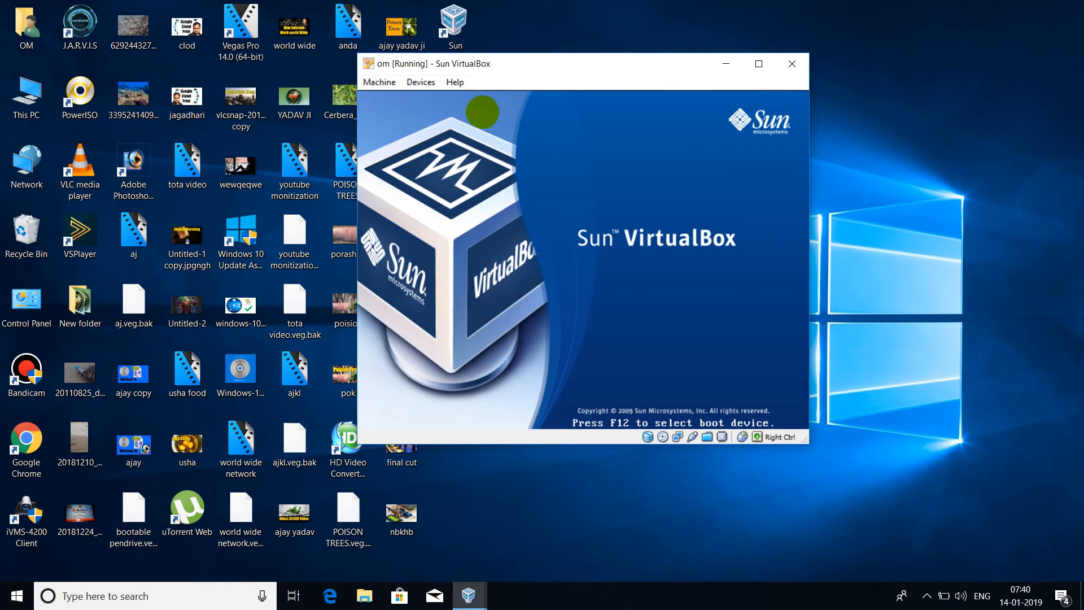
{"action": "left_click", "coordinate": [787, 358]}
{"action": "left_click", "coordinate": [786, 358]}
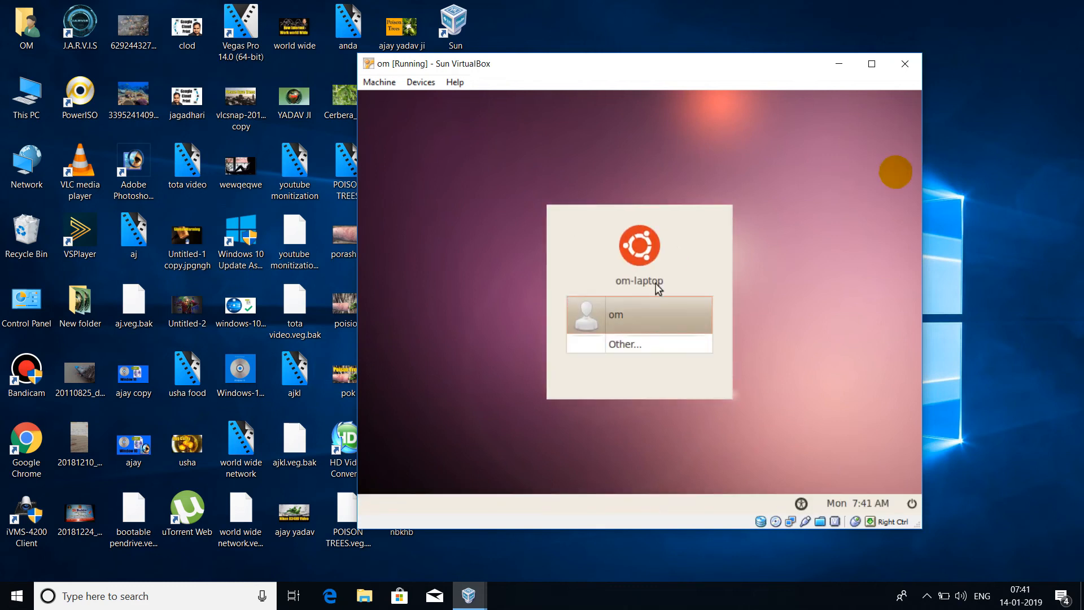
Log in to the Ubuntu user account with its password
{"action": "left_click", "coordinate": [639, 313]}
{"action": "type", "text": "•••"}
{"action": "key", "text": "Return"}
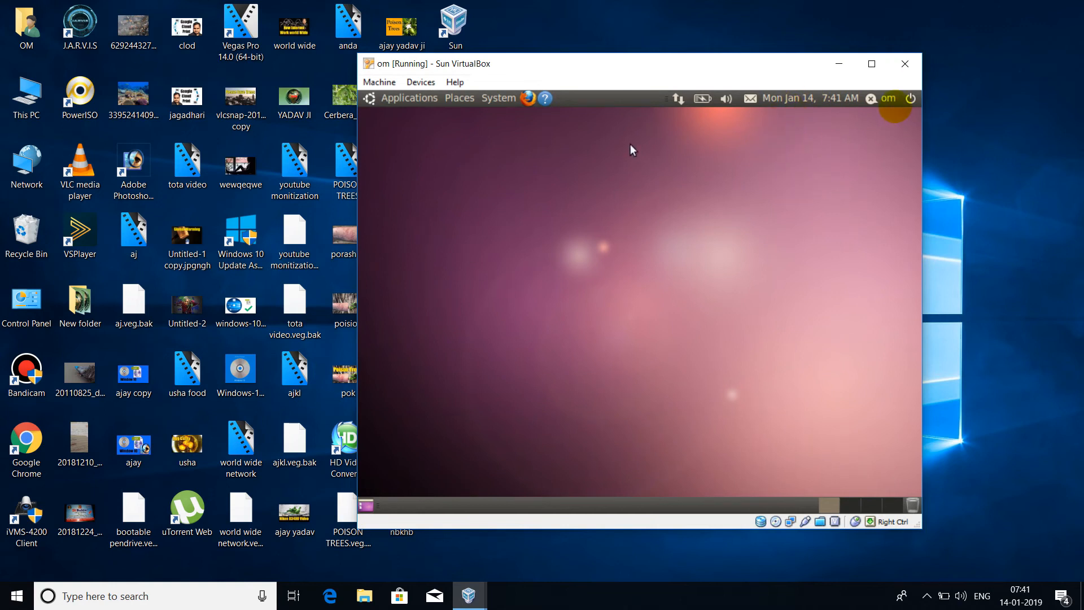
Launch Firefox from the panel and dismiss the already-running warning
{"action": "left_click", "coordinate": [405, 99]}
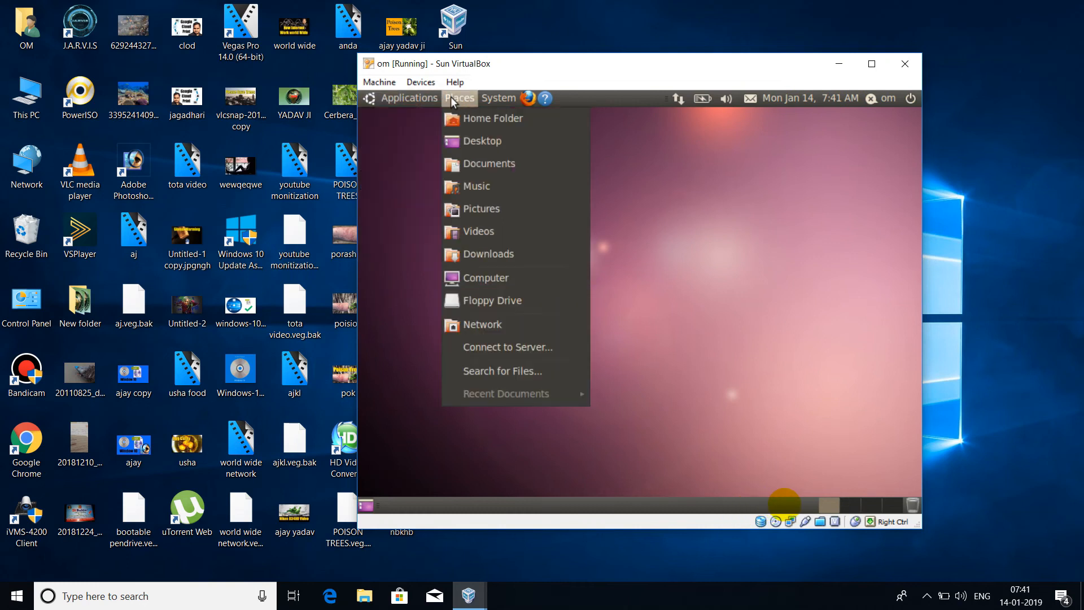
{"action": "mouse_move", "coordinate": [484, 101]}
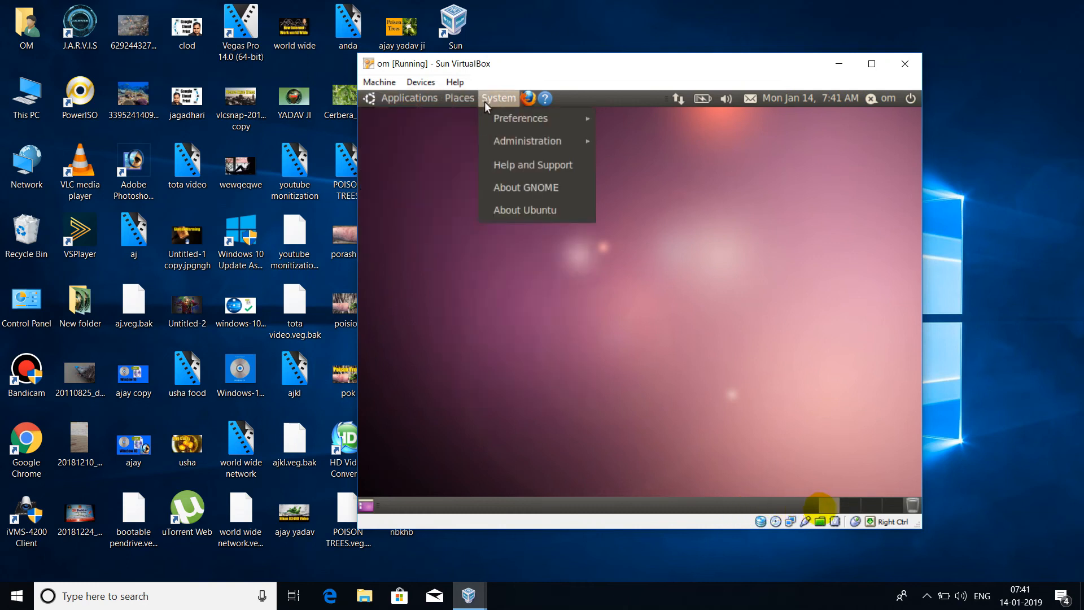
{"action": "left_click", "coordinate": [526, 100]}
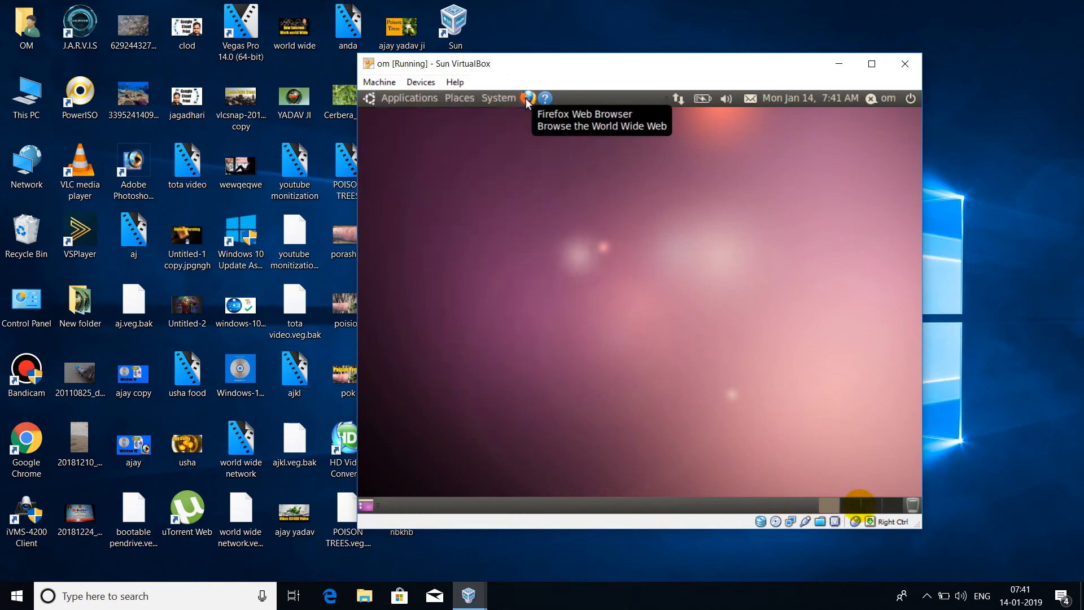
{"action": "double_click", "coordinate": [526, 100]}
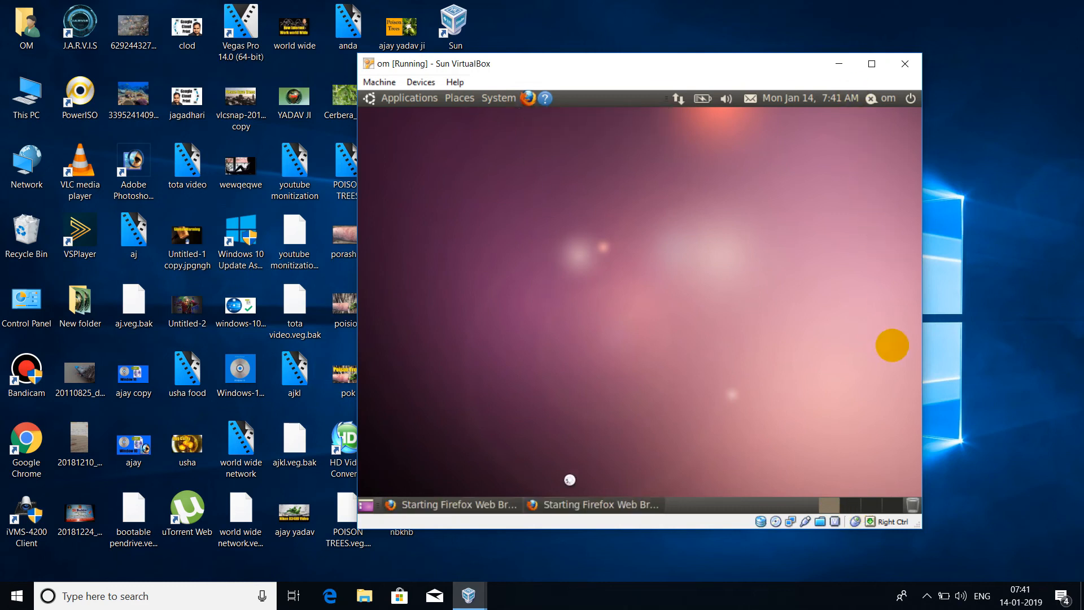
{"action": "left_click", "coordinate": [578, 509]}
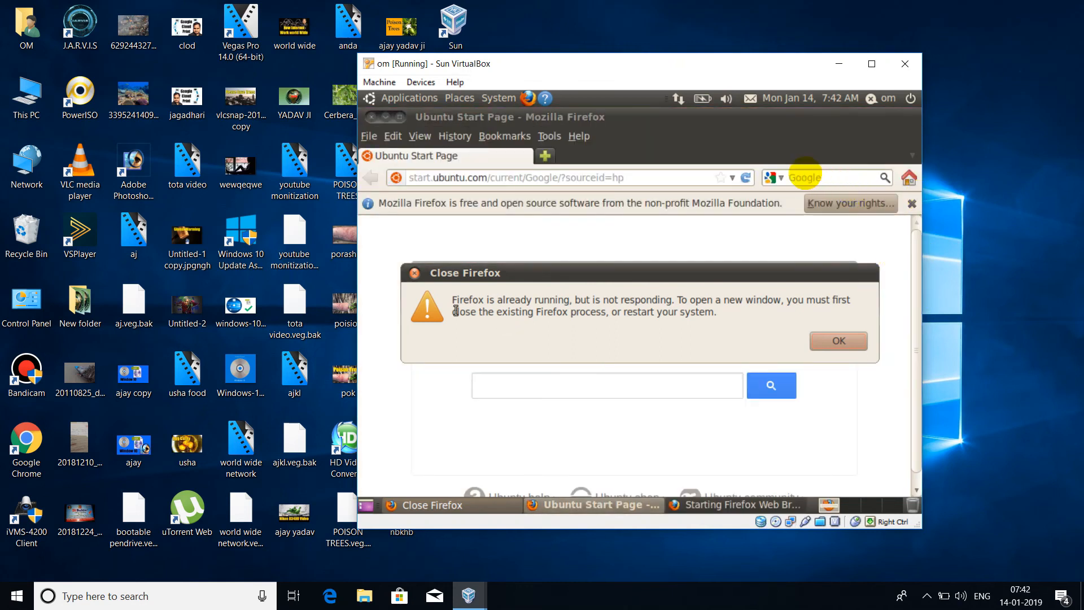
{"action": "left_click", "coordinate": [417, 275]}
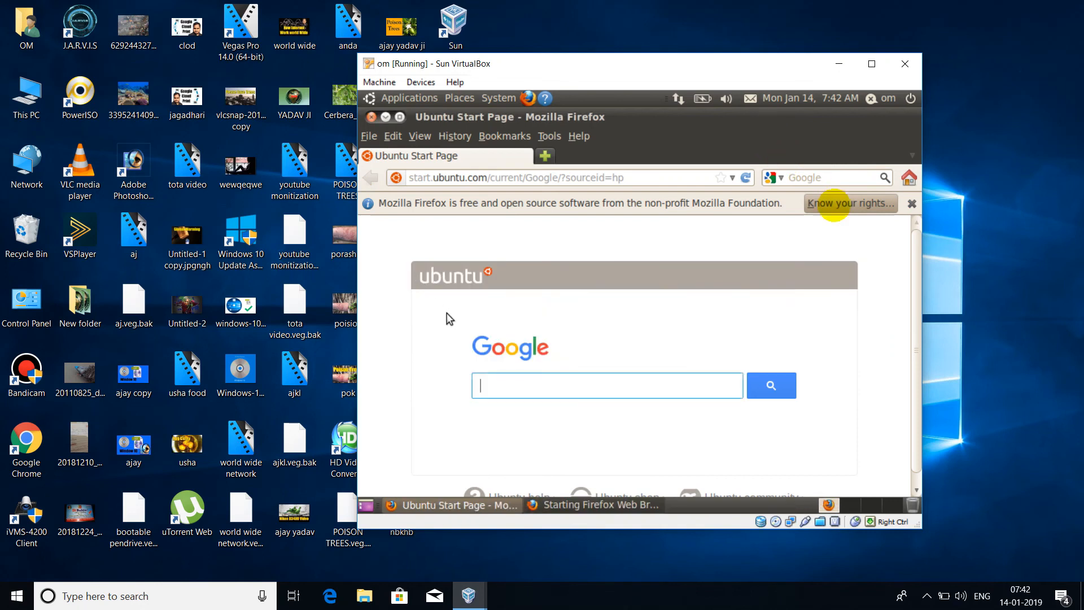
Search Google for 'facebook'
{"action": "left_click", "coordinate": [539, 392]}
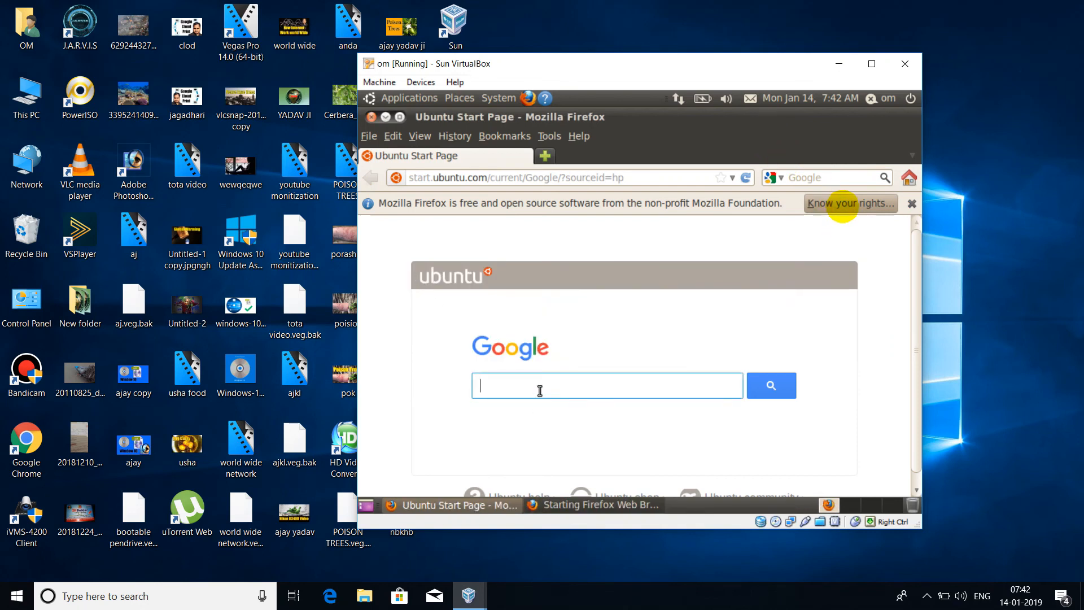
{"action": "type", "text": "facebook"}
{"action": "key", "text": "Return"}
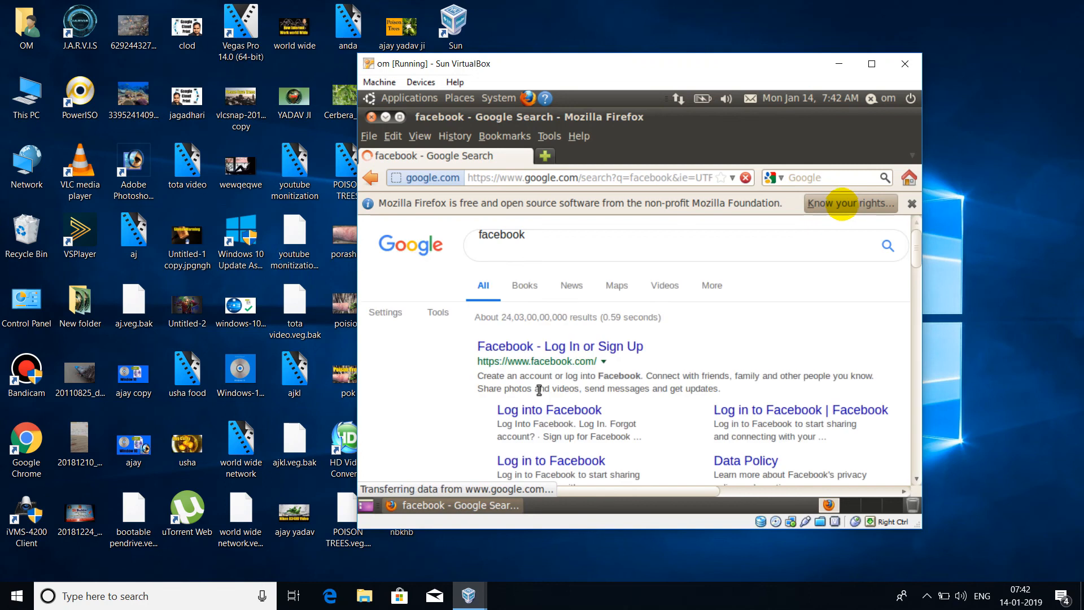
Open the Facebook Log In or Sign Up result from the search results
{"action": "left_click", "coordinate": [529, 355]}
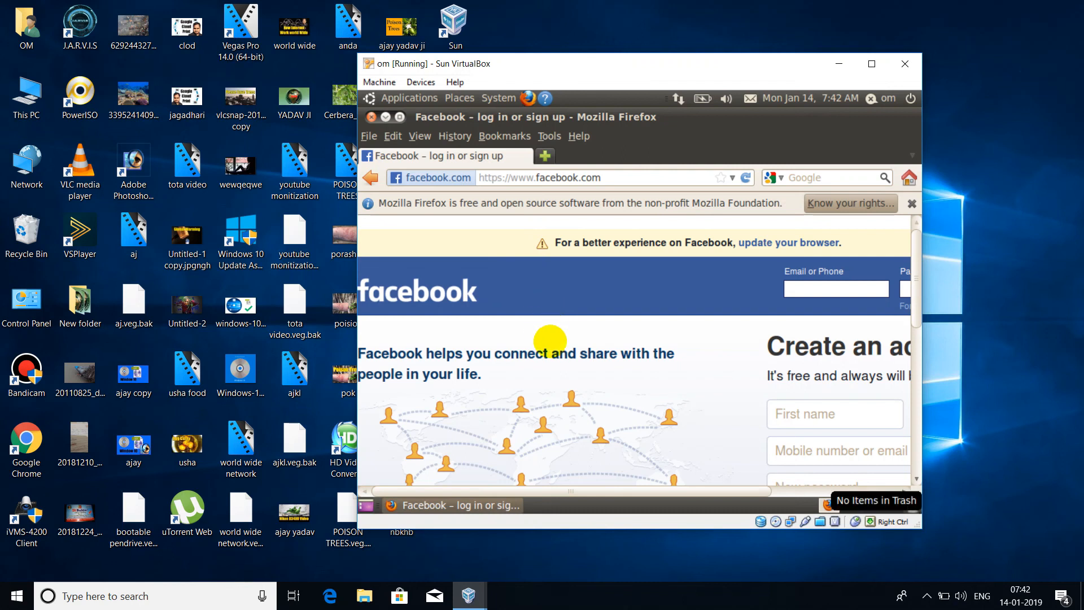
{"action": "right_click", "coordinate": [919, 511]}
{"action": "left_click", "coordinate": [640, 419]}
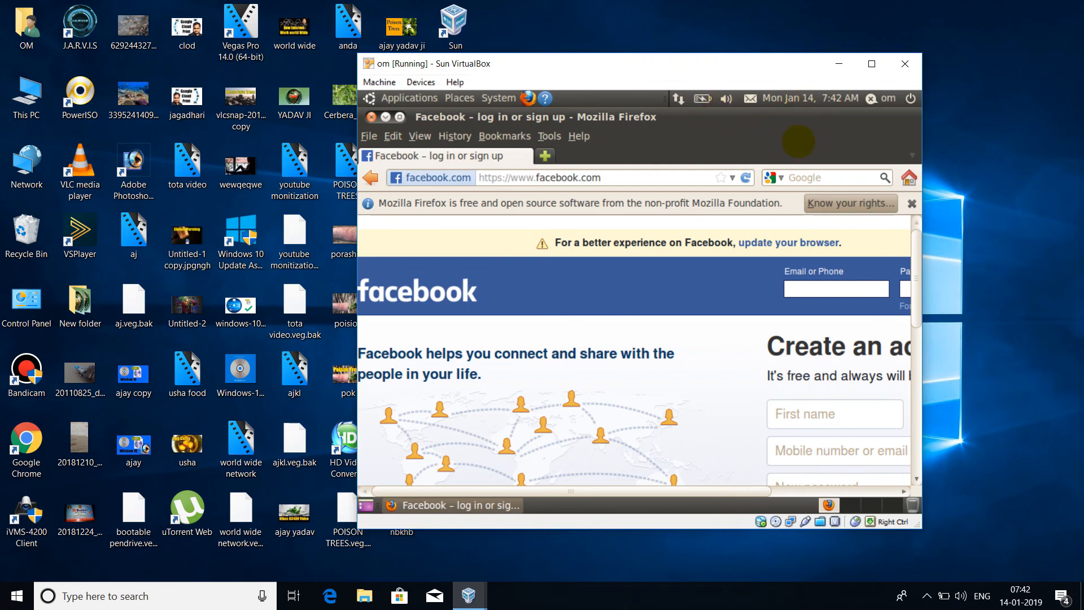
{"action": "right_click", "coordinate": [913, 506]}
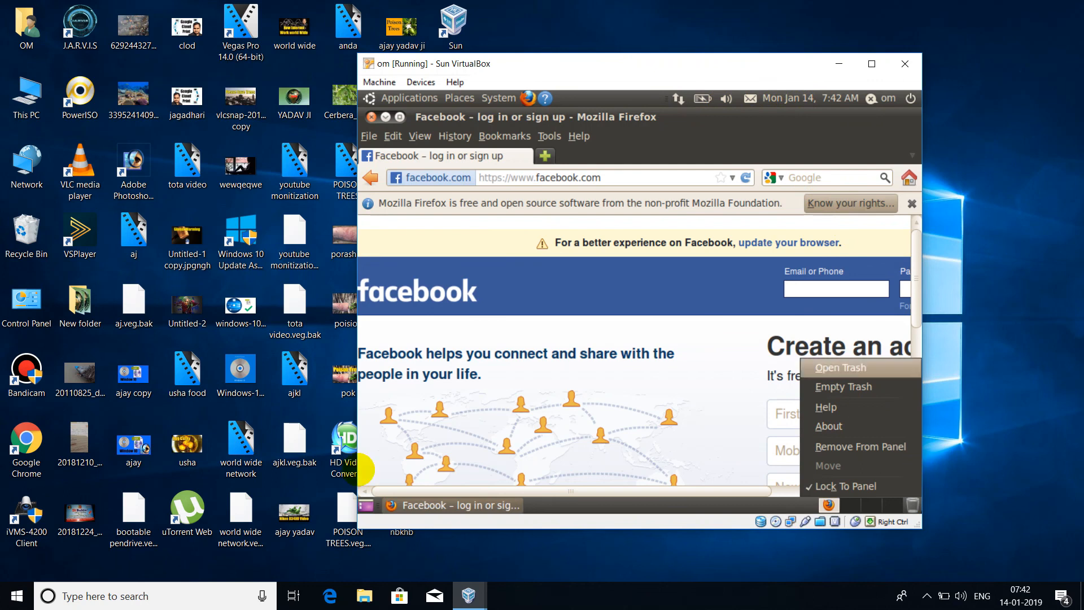
{"action": "left_click", "coordinate": [829, 427]}
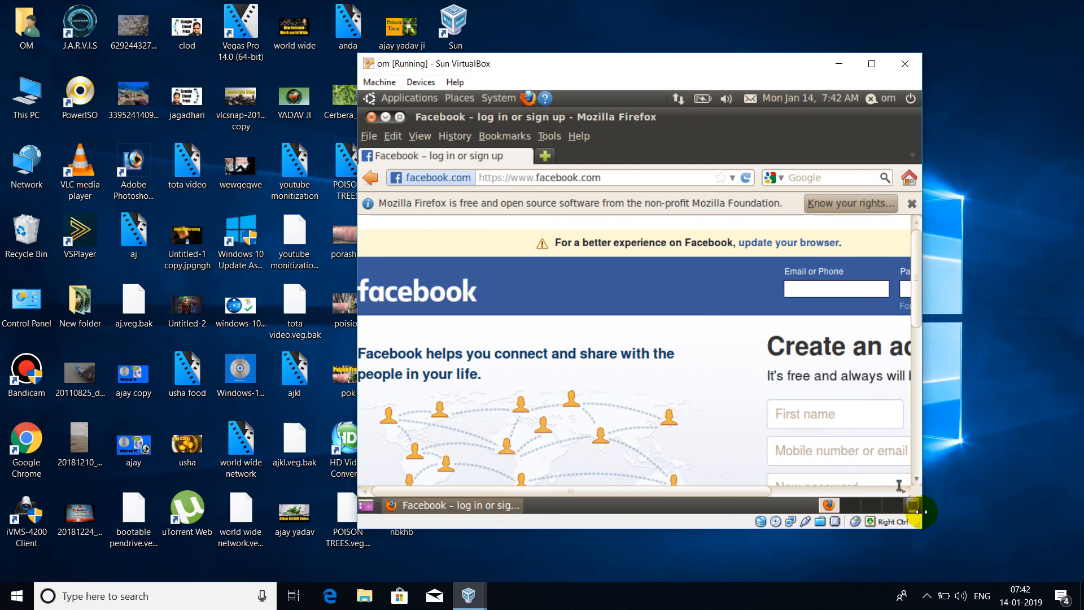
Open the Trash folder from the panel and choose Log Out from the session menu
{"action": "scroll", "coordinate": [899, 485], "scroll_direction": "down", "scroll_amount": 1}
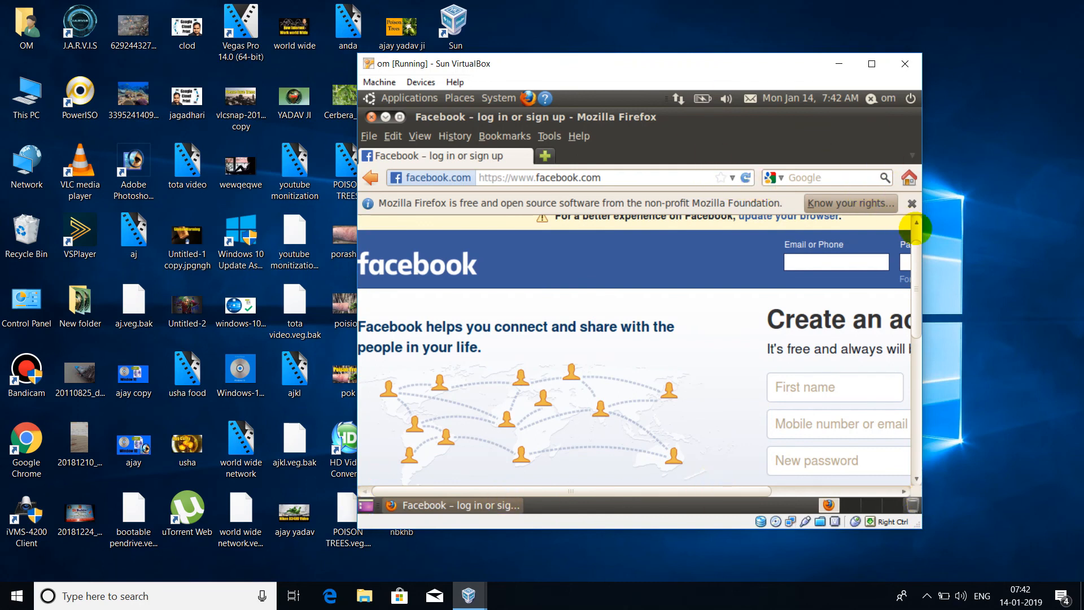
{"action": "right_click", "coordinate": [367, 240]}
{"action": "left_click", "coordinate": [574, 333]}
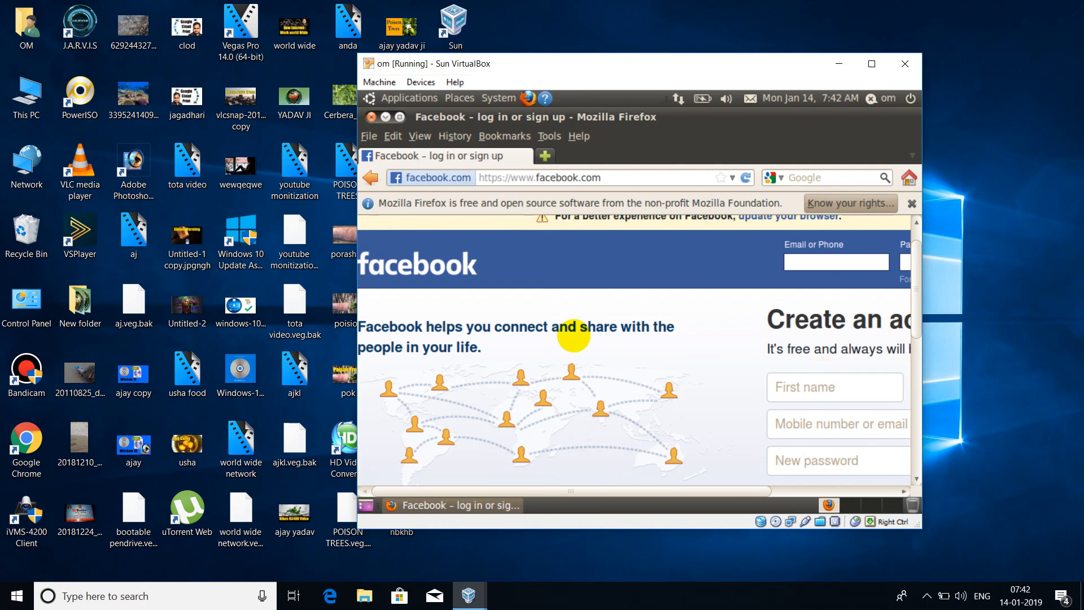
{"action": "right_click", "coordinate": [752, 498]}
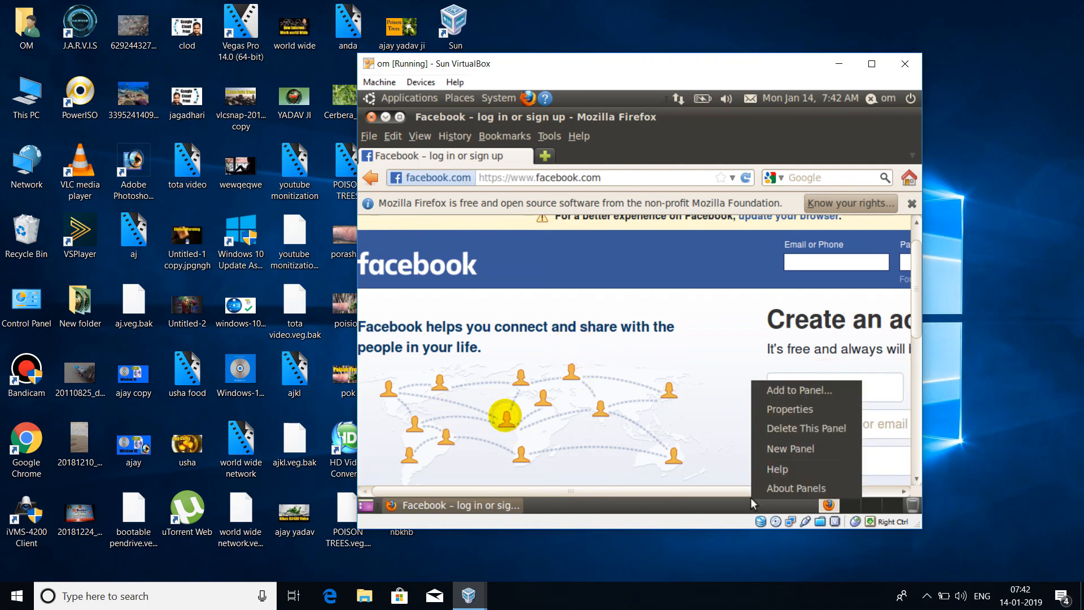
{"action": "left_click", "coordinate": [587, 481]}
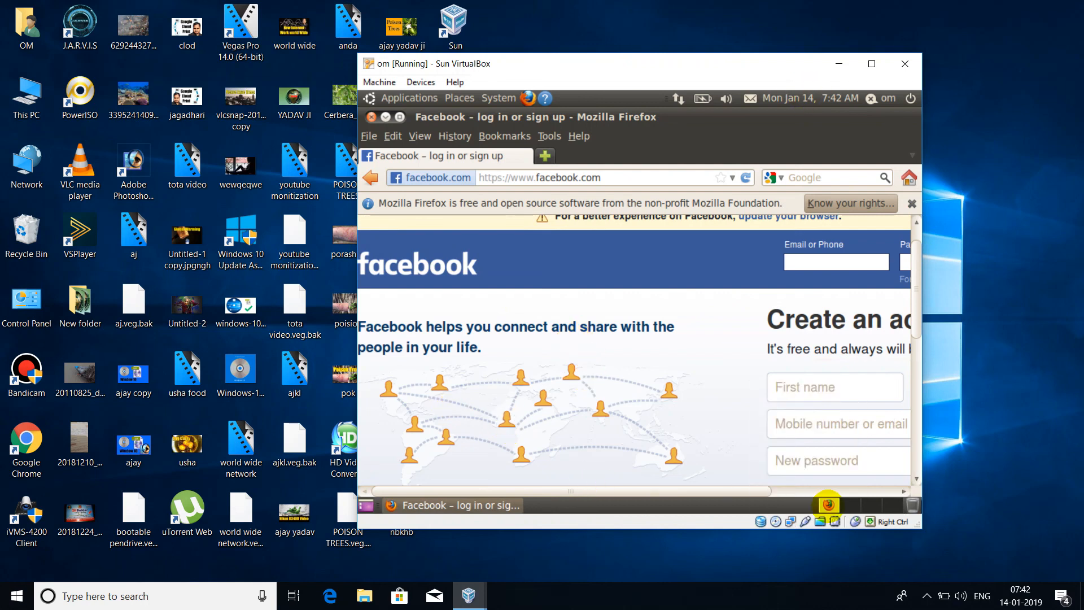
{"action": "right_click", "coordinate": [912, 504]}
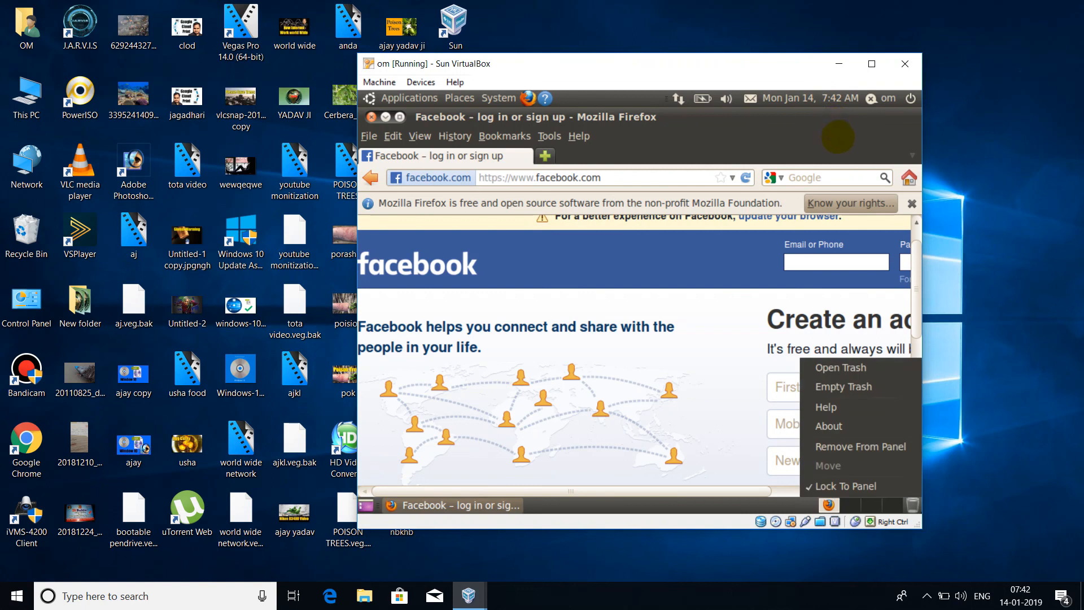
{"action": "left_click", "coordinate": [913, 504]}
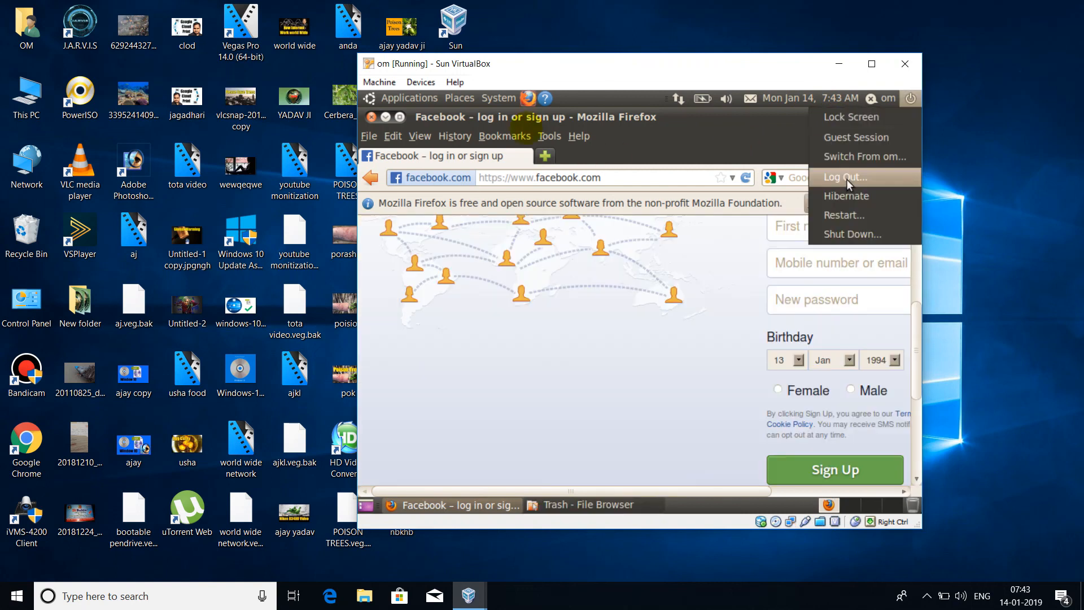
{"action": "left_click", "coordinate": [849, 178]}
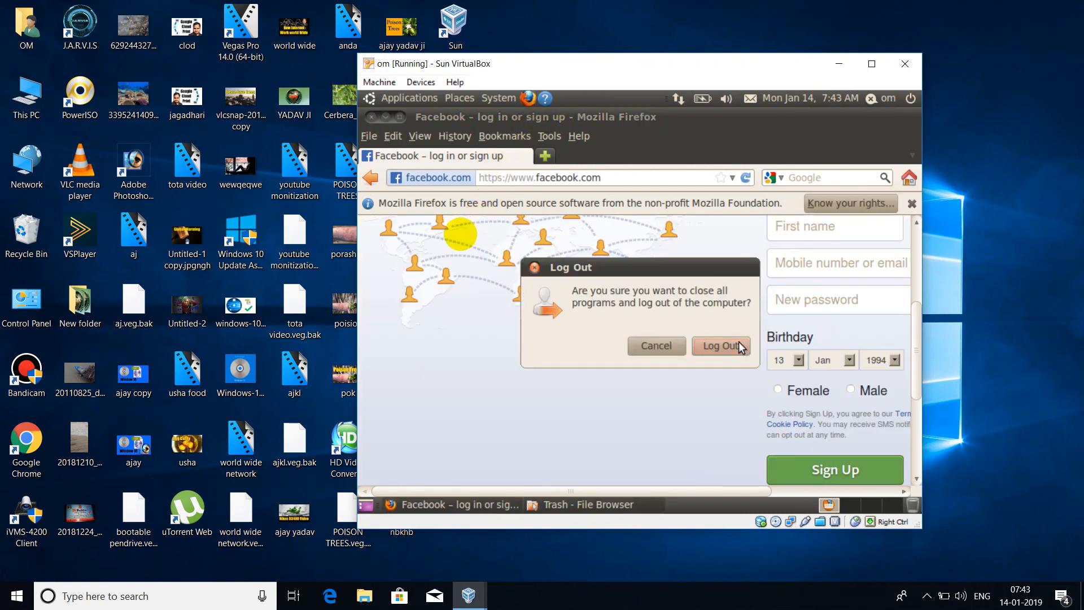
Confirm logging out, choose Shut Down from the power menu, and close the Panel Trash Manual window
{"action": "left_click", "coordinate": [739, 345]}
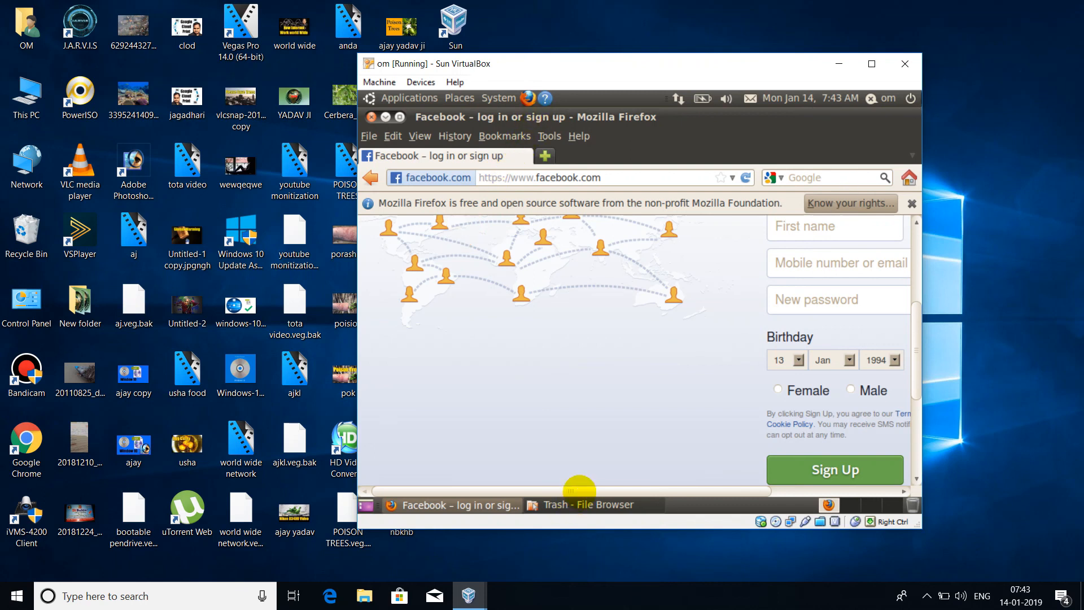
{"action": "left_click", "coordinate": [908, 101]}
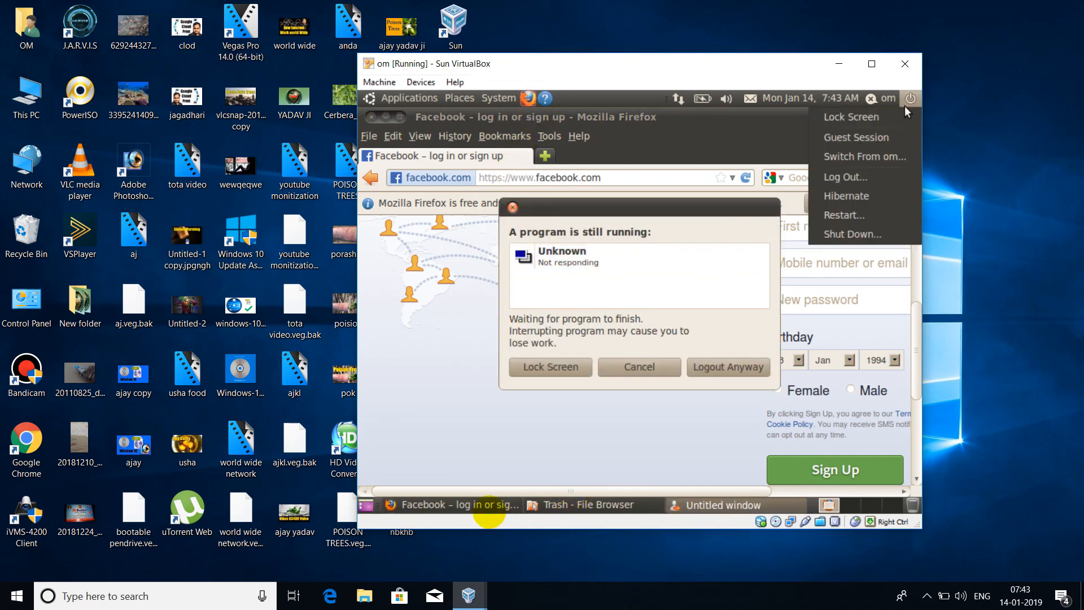
{"action": "left_click", "coordinate": [850, 233]}
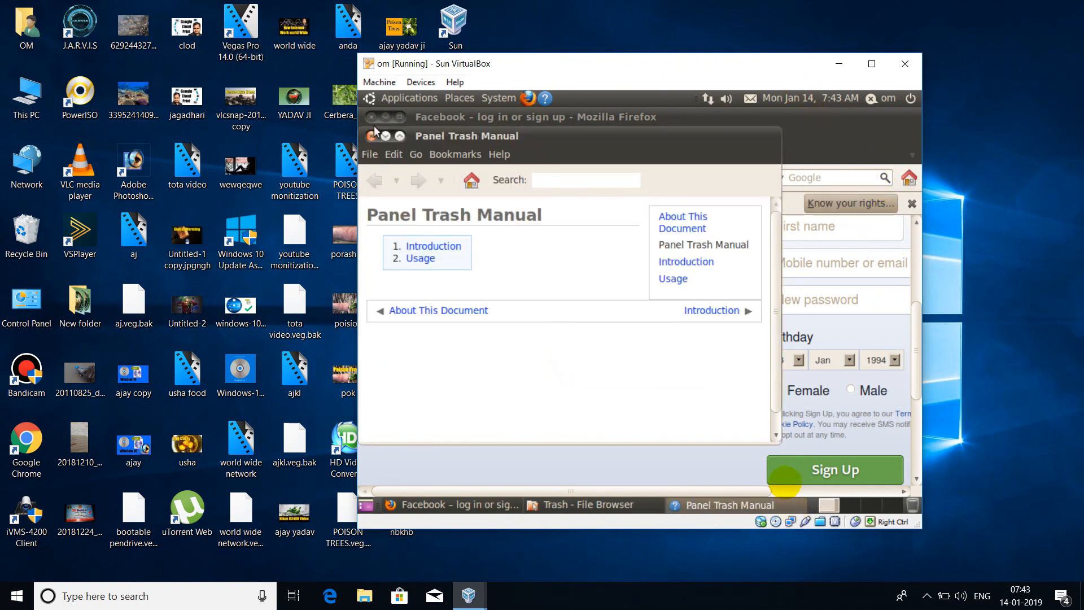
{"action": "left_click", "coordinate": [373, 137]}
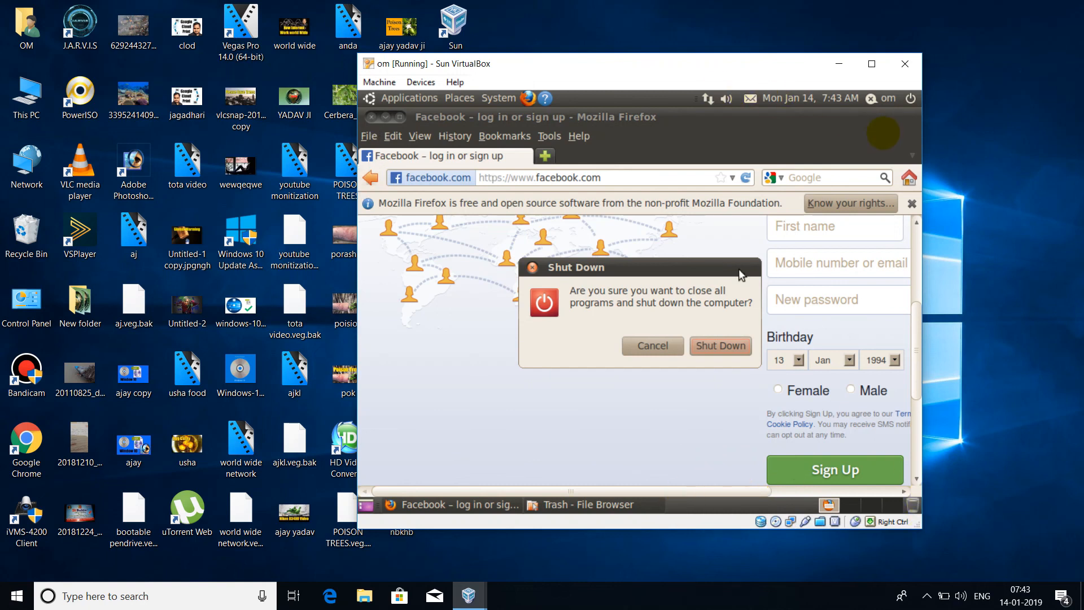
{"action": "left_click", "coordinate": [720, 351]}
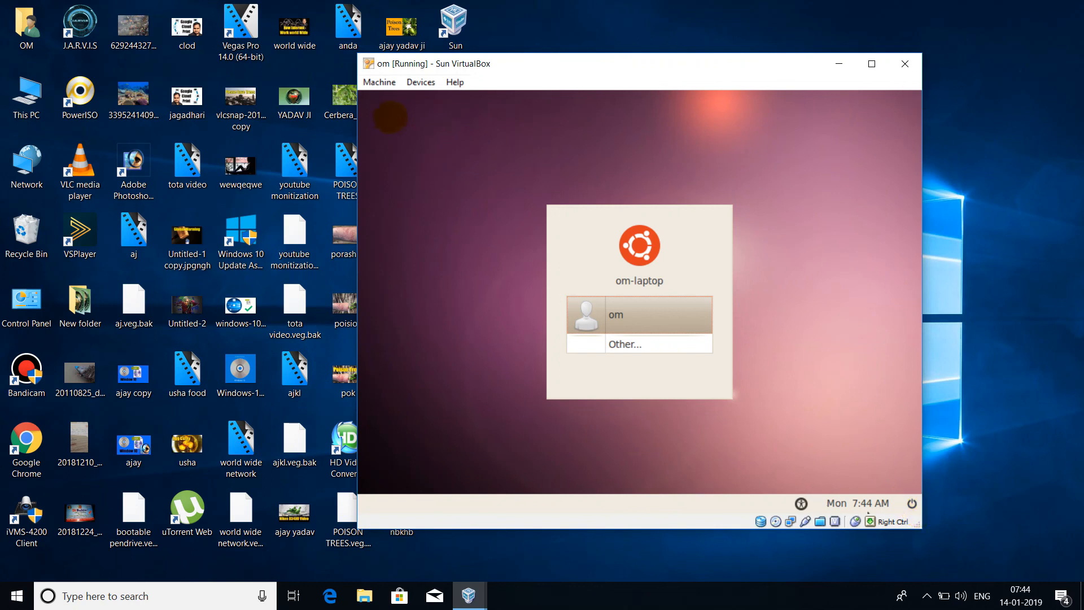
Shut down the Ubuntu guest from the greeter and close the extra VirtualBox window
{"action": "left_click", "coordinate": [913, 504]}
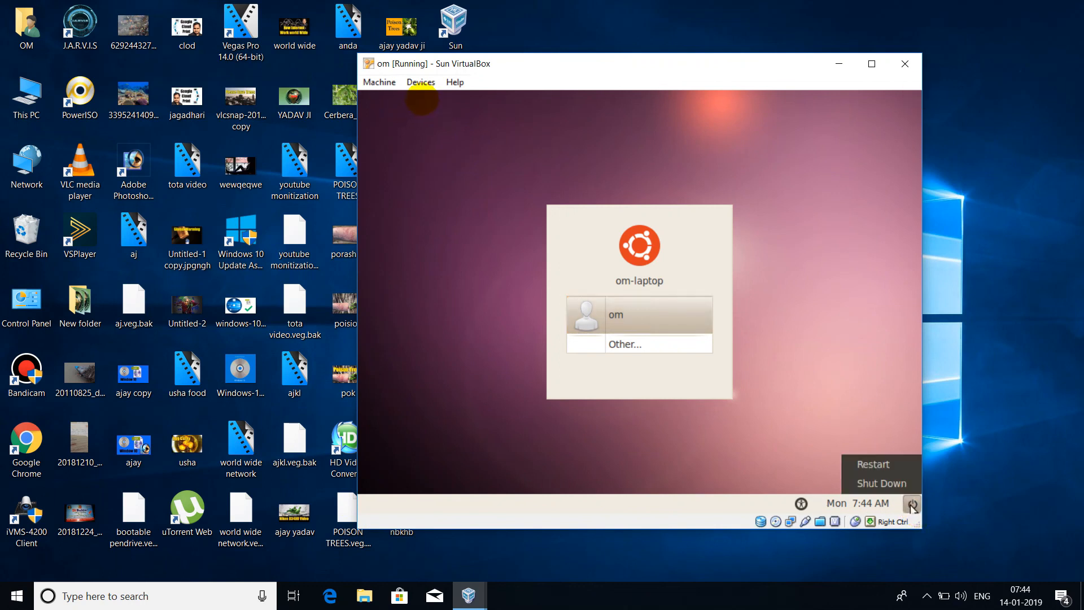
{"action": "left_click", "coordinate": [896, 488]}
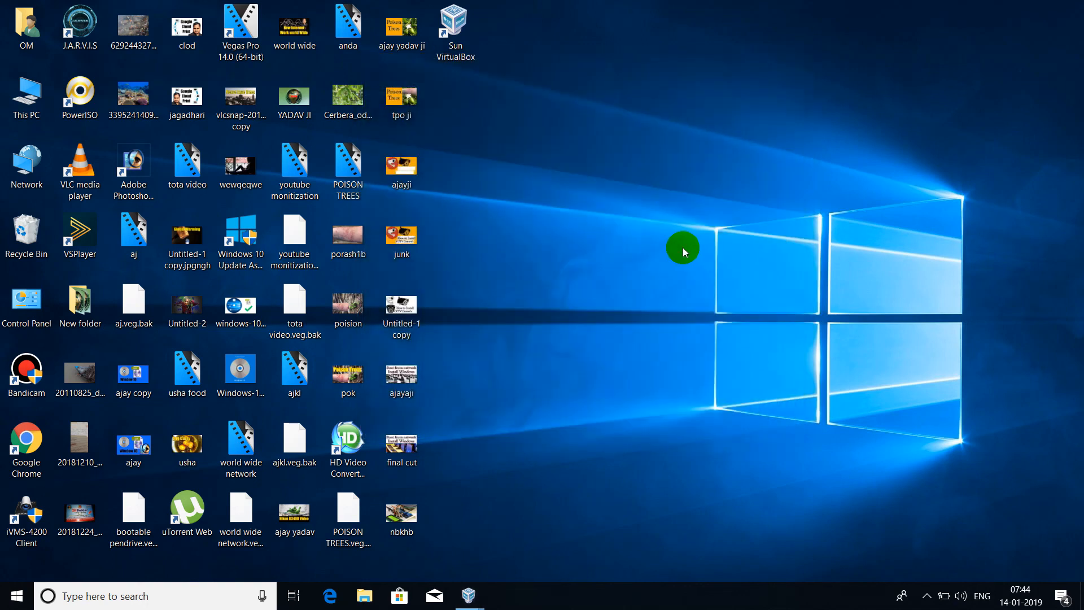
{"action": "mouse_move", "coordinate": [470, 600]}
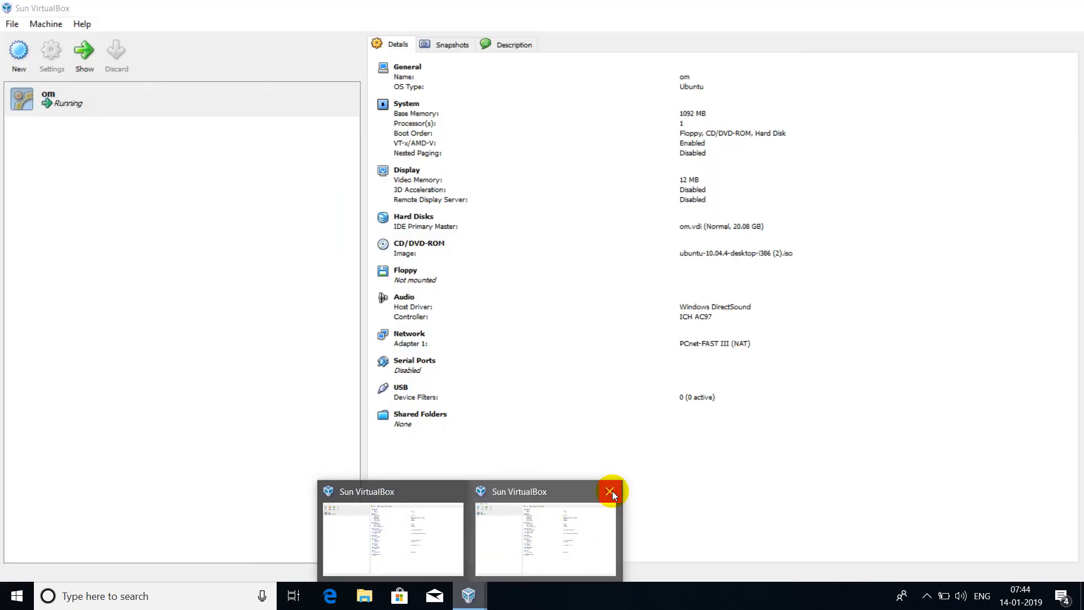
{"action": "left_click", "coordinate": [610, 491]}
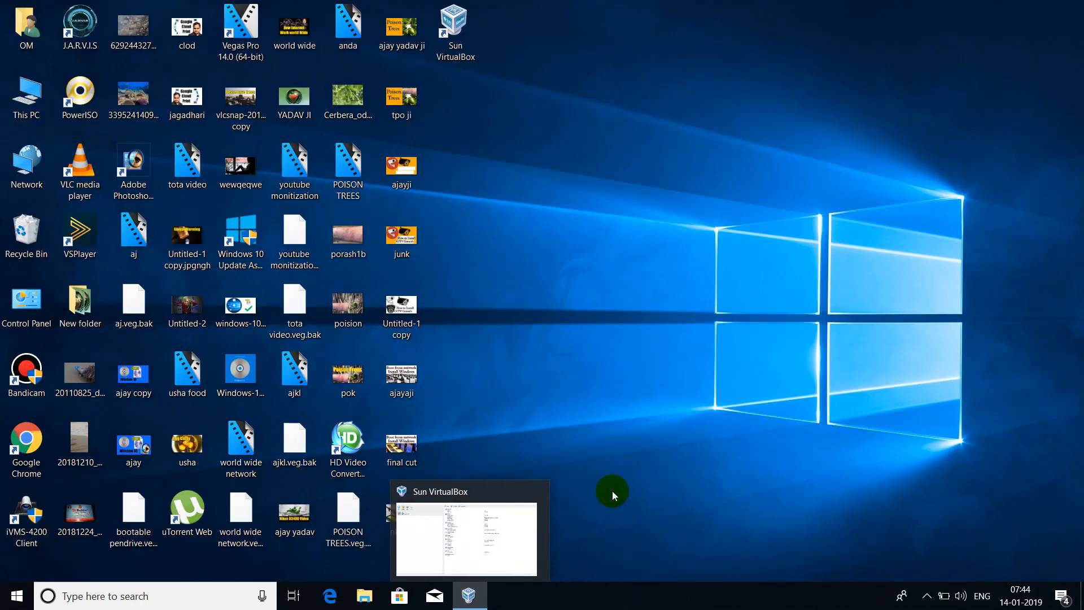